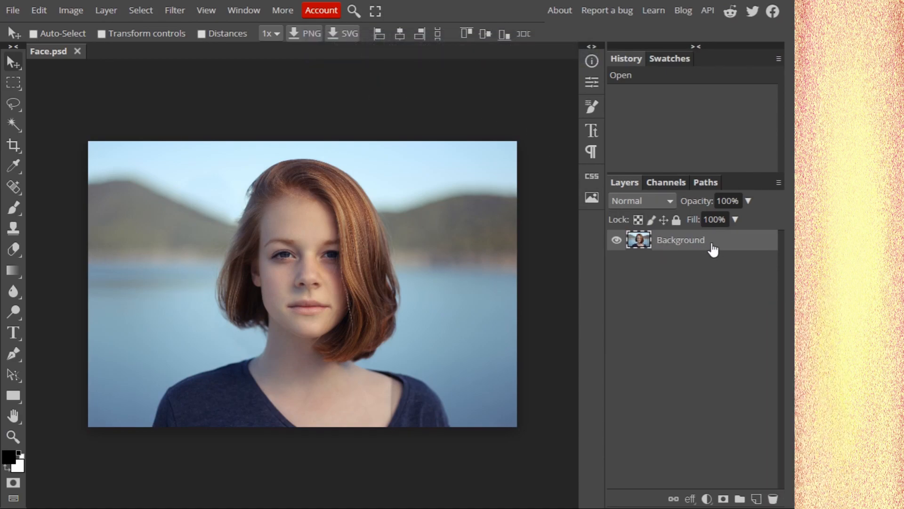
# Duplicate the Background layer
pyautogui.moveTo(729, 245); pyautogui.dragTo(759, 459)
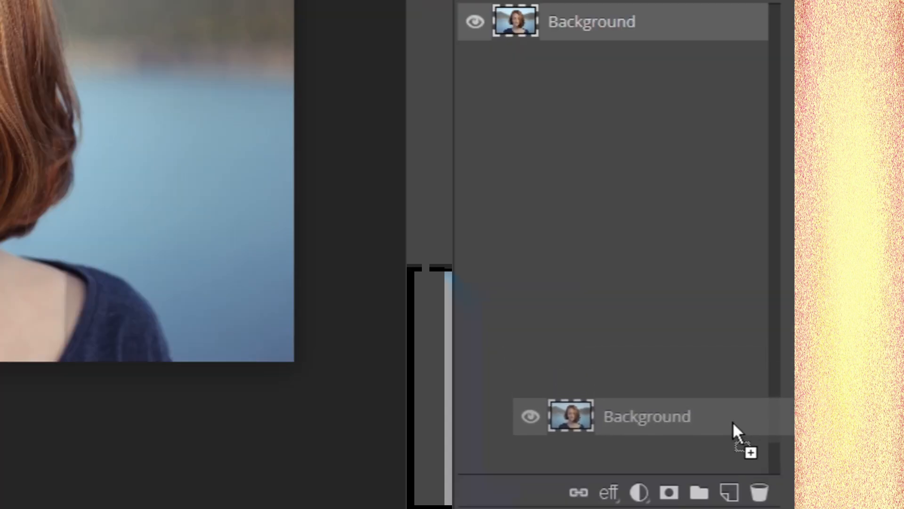
pyautogui.moveTo(733, 422); pyautogui.dragTo(731, 495)
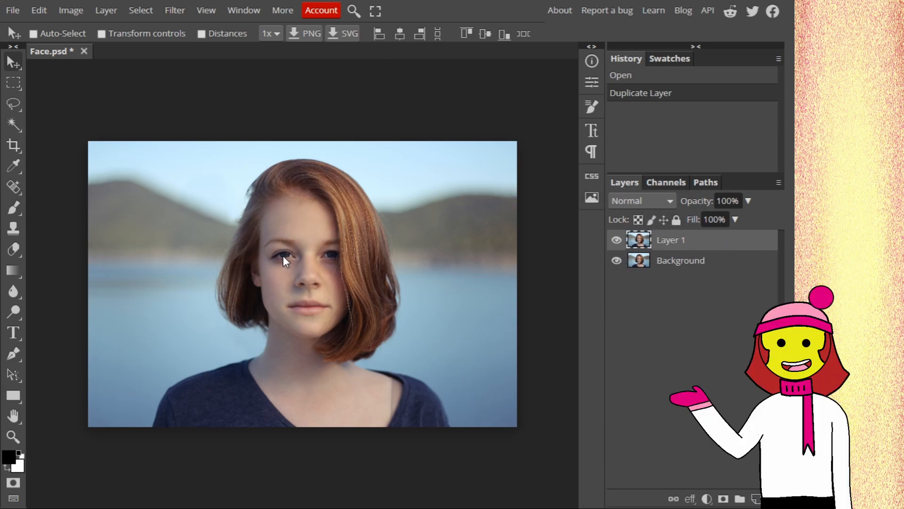
# Make a small circular selection around the pupil of the eye on the photo's left side with Ellipse Select
pyautogui.scroll(5, 285, 256)
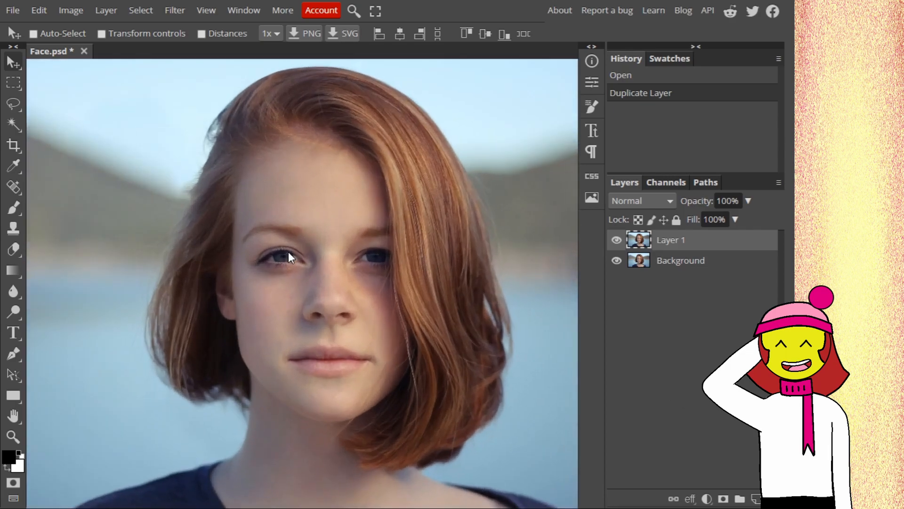
pyautogui.scroll(5, 284, 256)
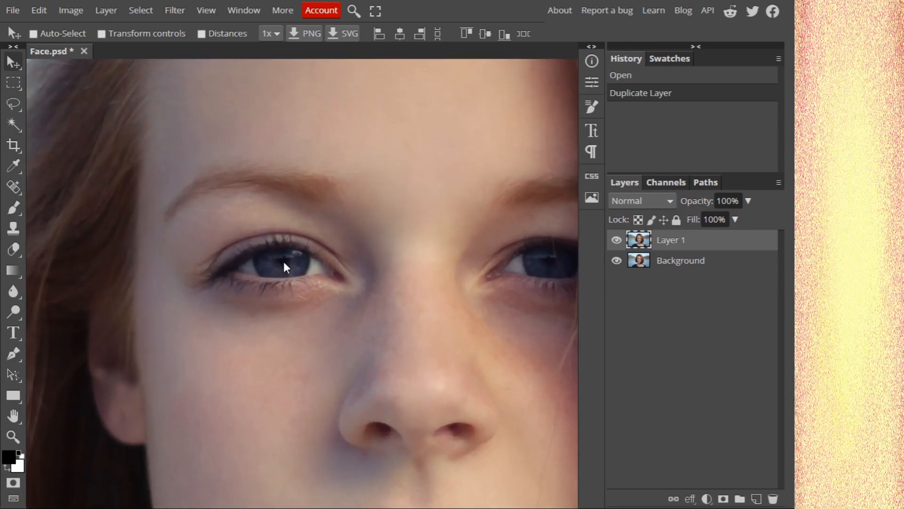
pyautogui.scroll(-1, 284, 264)
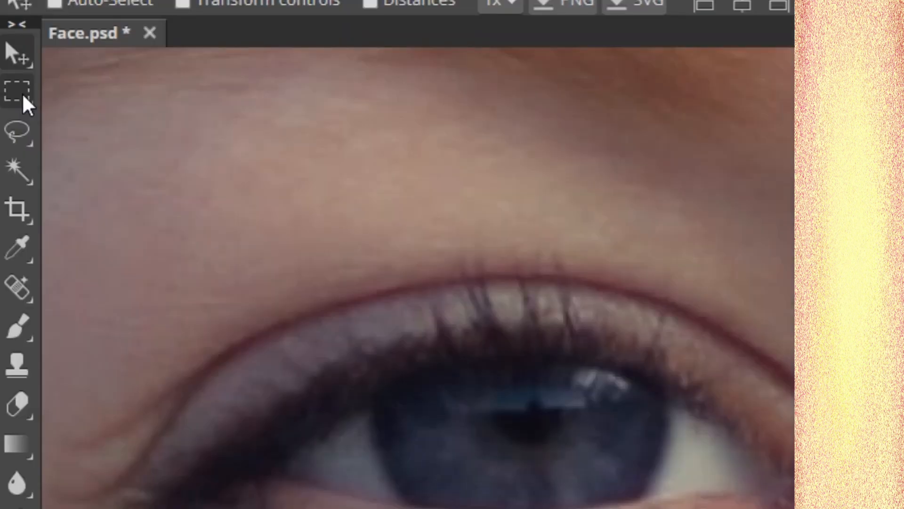
pyautogui.rightClick(16, 84)
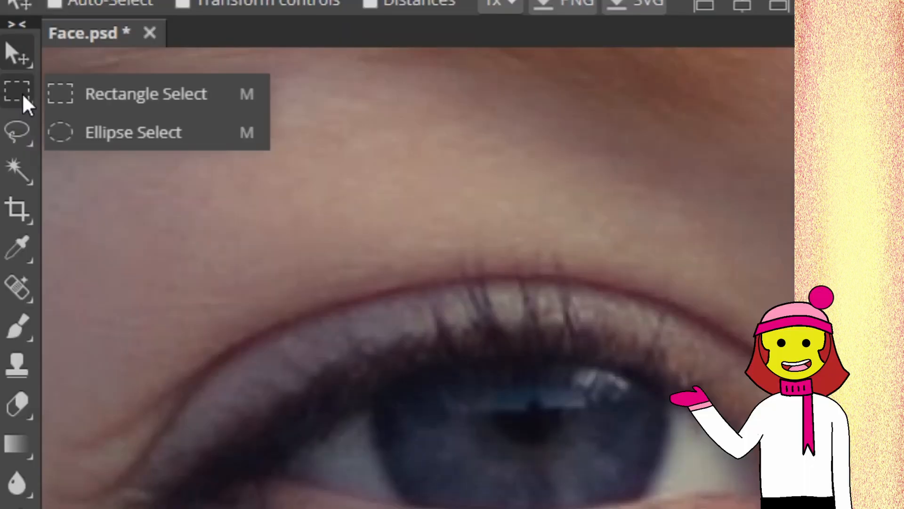
pyautogui.click(89, 129)
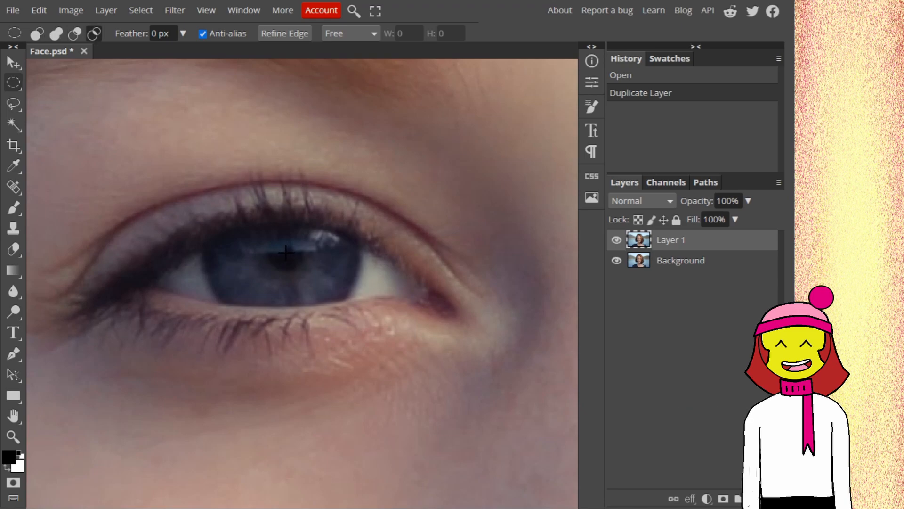
pyautogui.moveTo(286, 253); pyautogui.dragTo(313, 273)
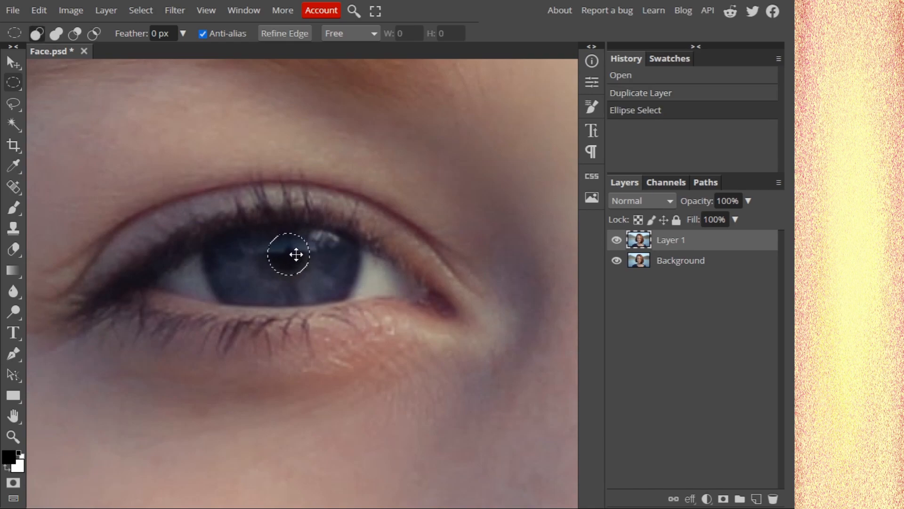
pyautogui.click(295, 254)
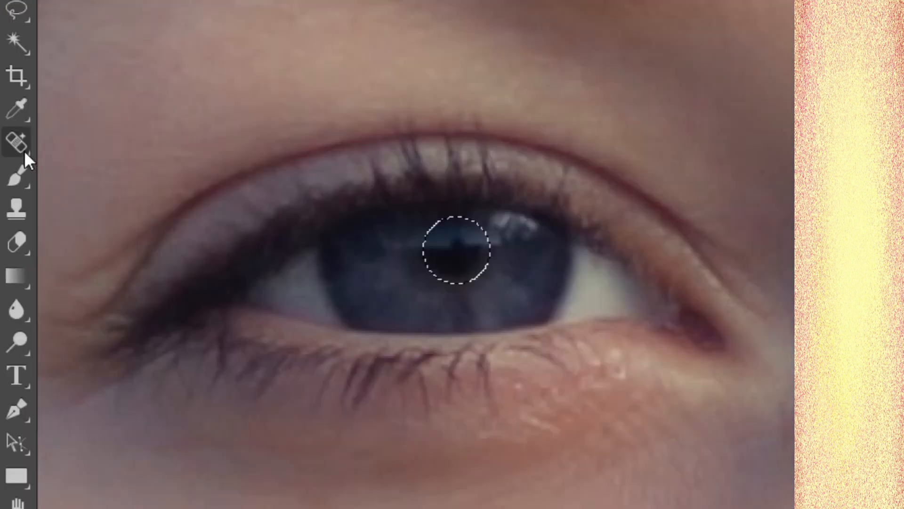
# Patch the selected pupil with nearby iris texture using the Patch Tool in Source mode, and deselect it
pyautogui.click(18, 193)
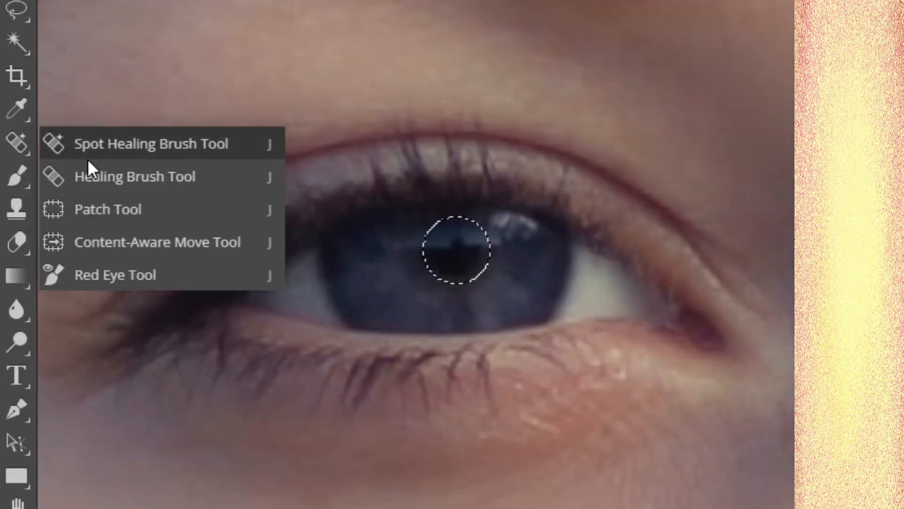
pyautogui.click(118, 206)
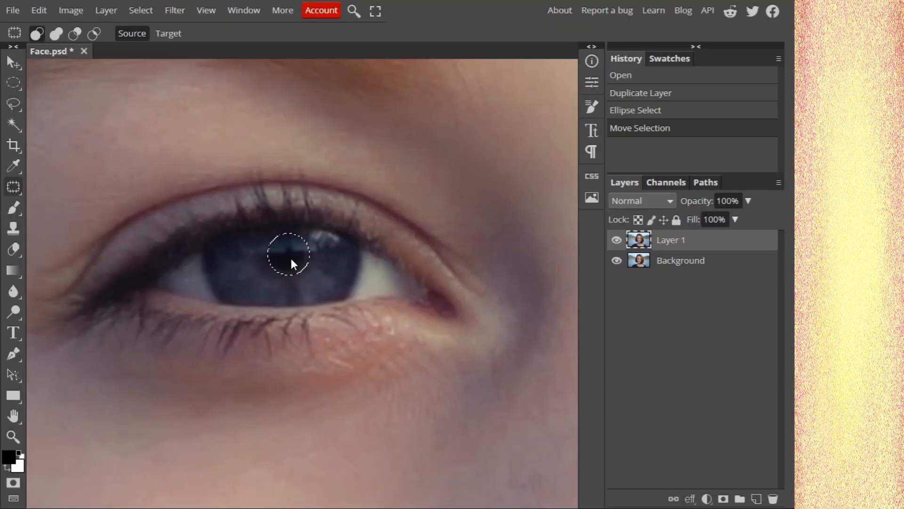
pyautogui.moveTo(275, 271); pyautogui.dragTo(303, 275)
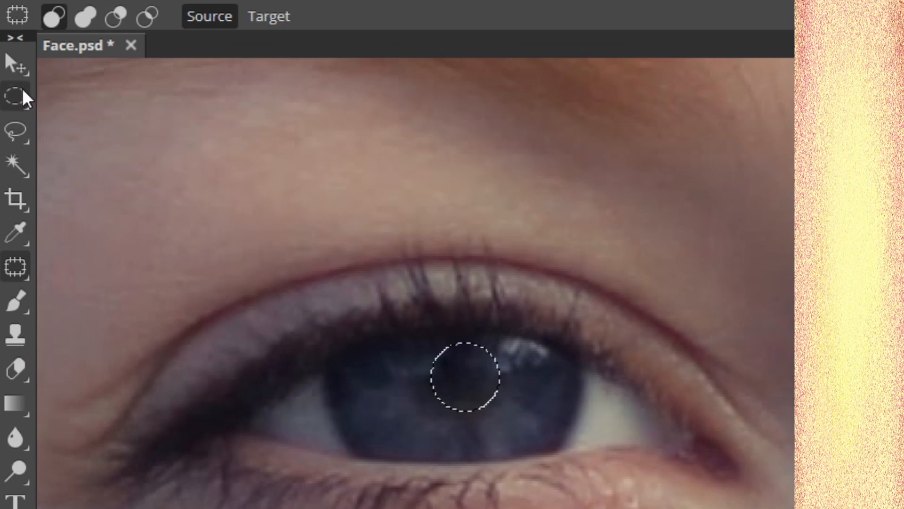
pyautogui.click(13, 83)
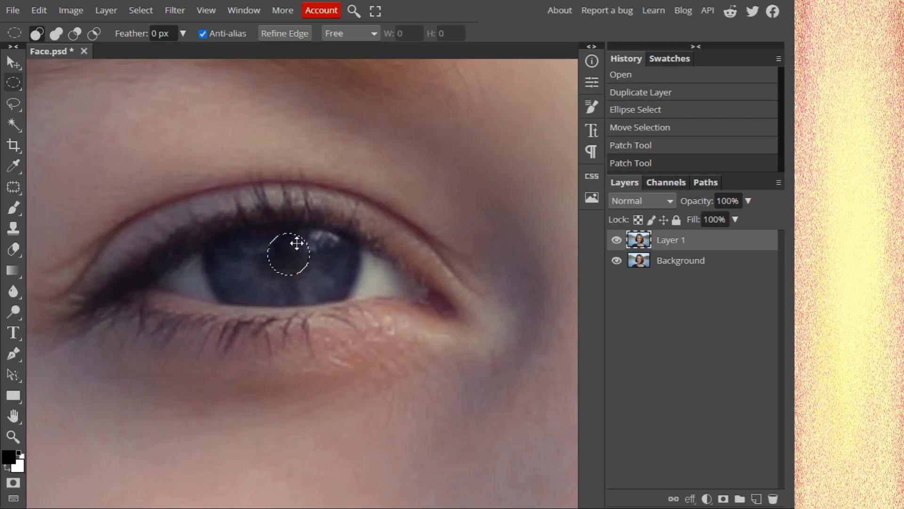
pyautogui.hotkey('ctrl', 'd')
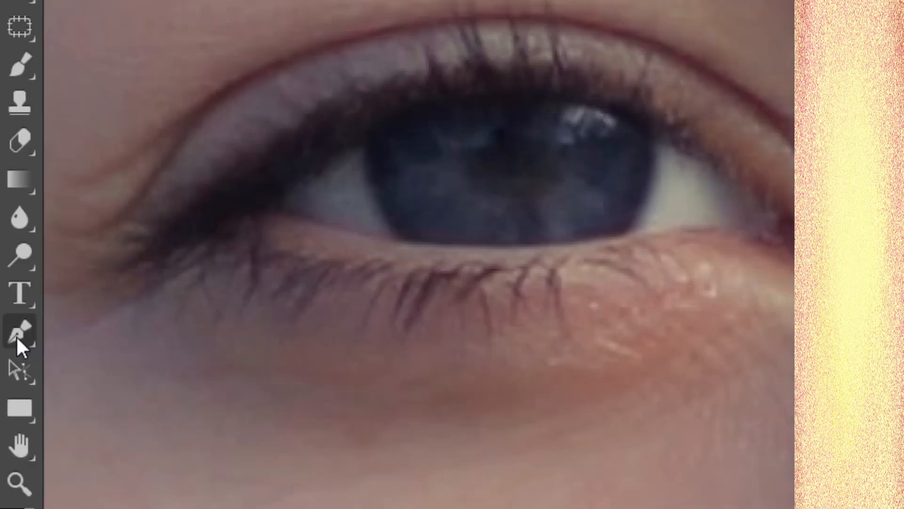
# Choose the Pen tool in Shape mode and set its fill to none
pyautogui.rightClick(12, 355)
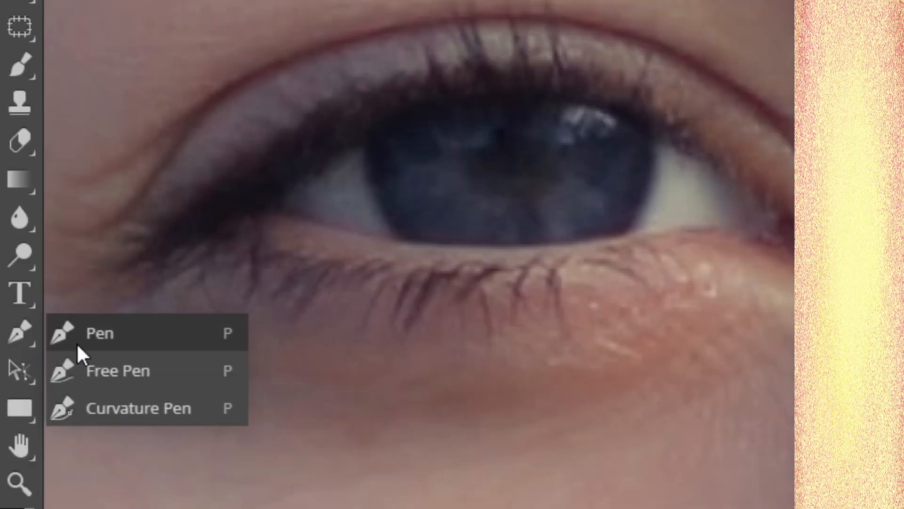
pyautogui.click(77, 345)
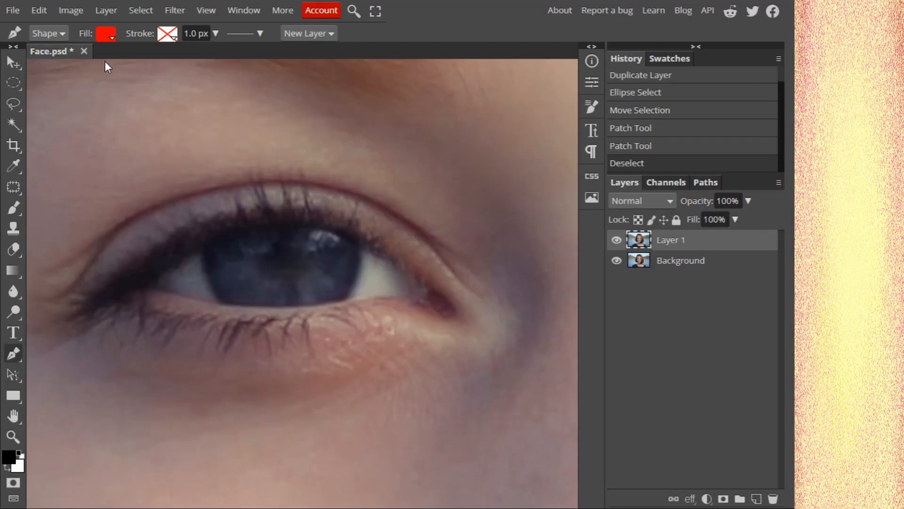
pyautogui.click(110, 42)
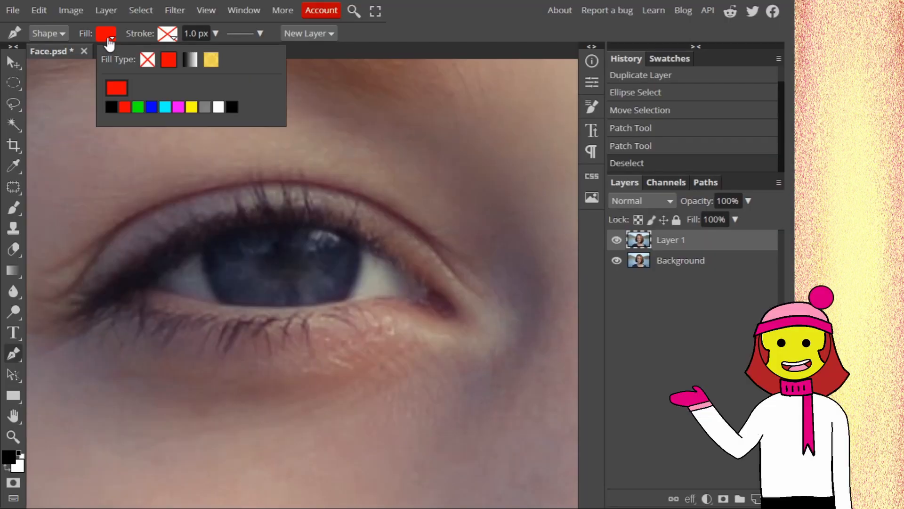
pyautogui.click(146, 61)
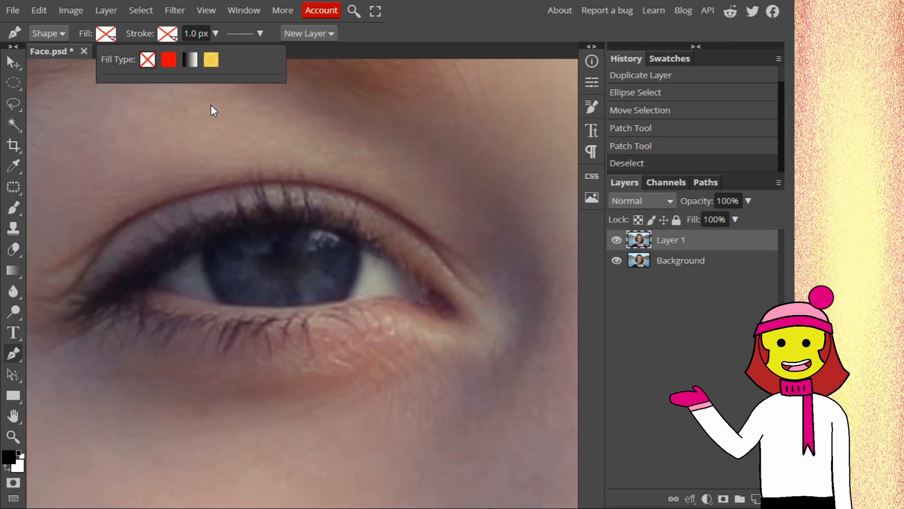
pyautogui.click(112, 35)
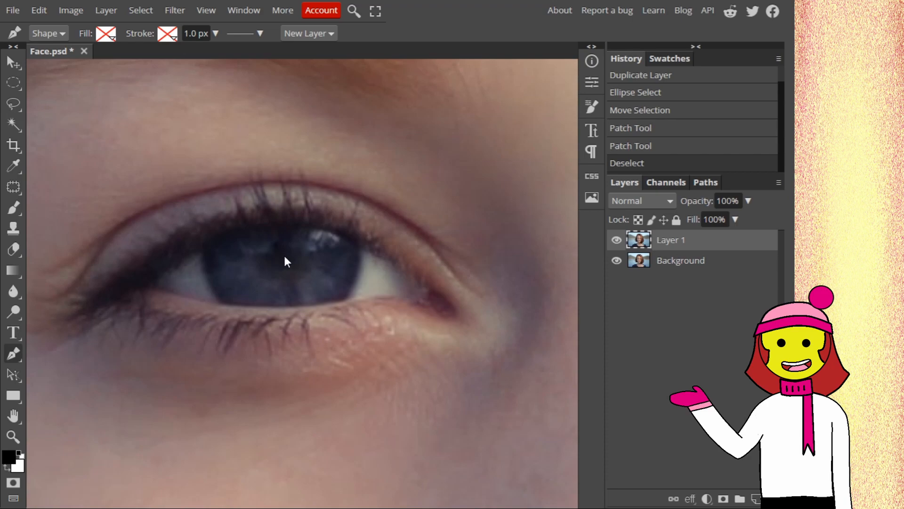
# Trace a closed curved path around the whole visible iris with the Pen tool
pyautogui.scroll(3, 284, 253)
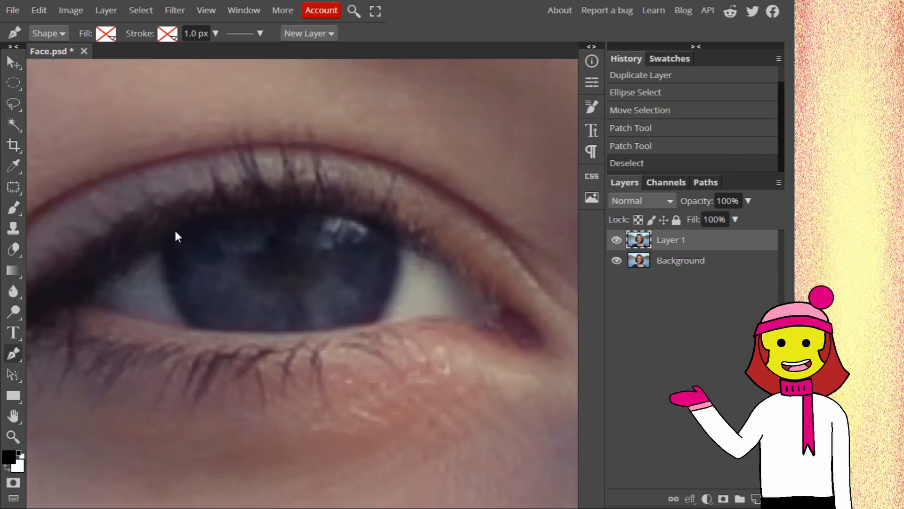
pyautogui.click(163, 236)
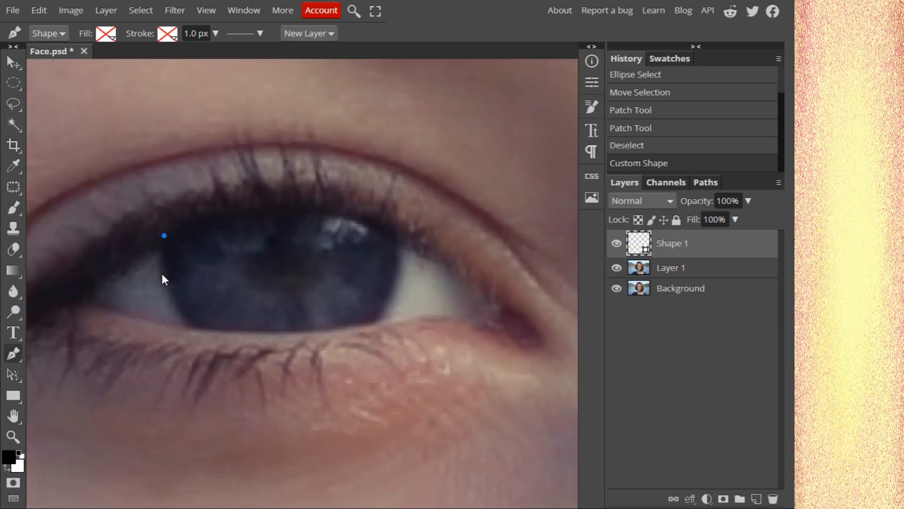
pyautogui.moveTo(161, 280); pyautogui.dragTo(166, 298)
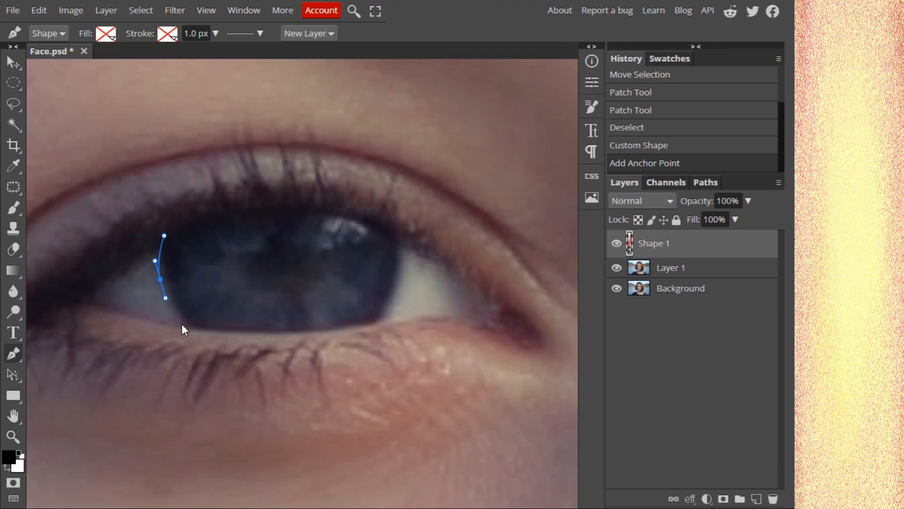
pyautogui.click(182, 325)
pyautogui.moveTo(190, 330); pyautogui.dragTo(193, 331)
pyautogui.moveTo(250, 333); pyautogui.dragTo(271, 332)
pyautogui.moveTo(371, 326); pyautogui.dragTo(381, 317)
pyautogui.moveTo(398, 283); pyautogui.dragTo(394, 223)
pyautogui.click(386, 226)
pyautogui.moveTo(334, 211); pyautogui.dragTo(315, 212)
pyautogui.click(314, 208)
pyautogui.moveTo(239, 208); pyautogui.dragTo(214, 210)
pyautogui.moveTo(164, 236); pyautogui.dragTo(148, 249)
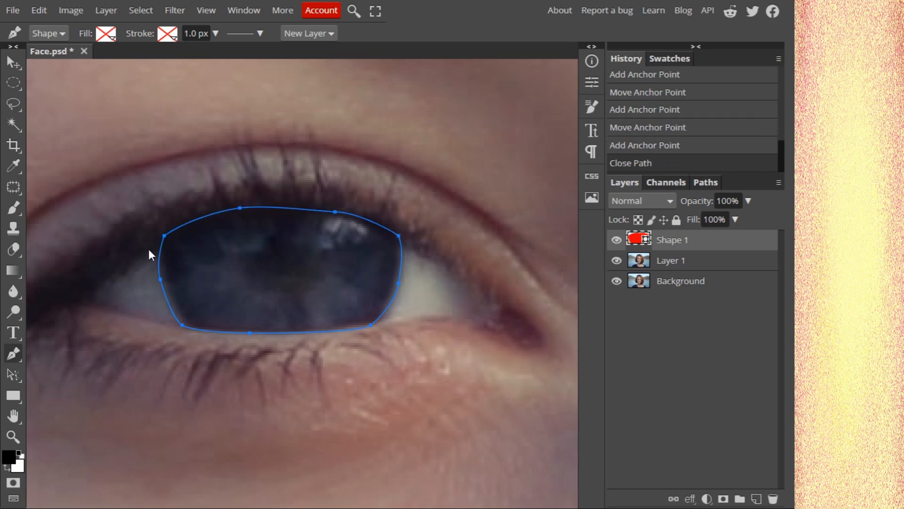
# Convert the iris path into a new anti-aliased selection
pyautogui.rightClick(310, 258)
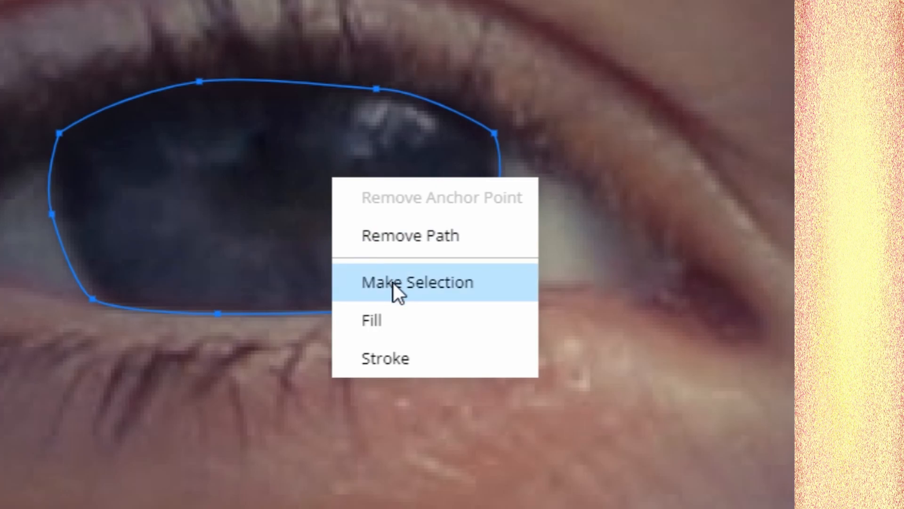
pyautogui.click(393, 282)
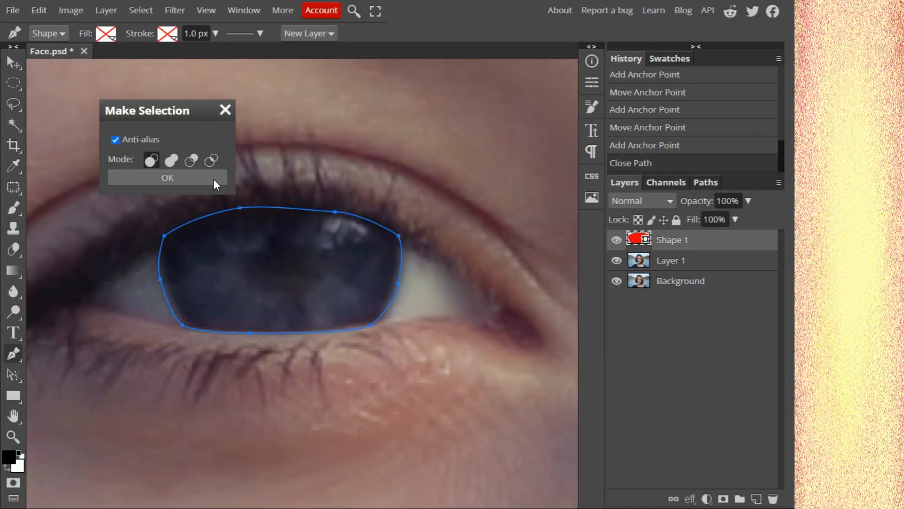
pyautogui.click(214, 179)
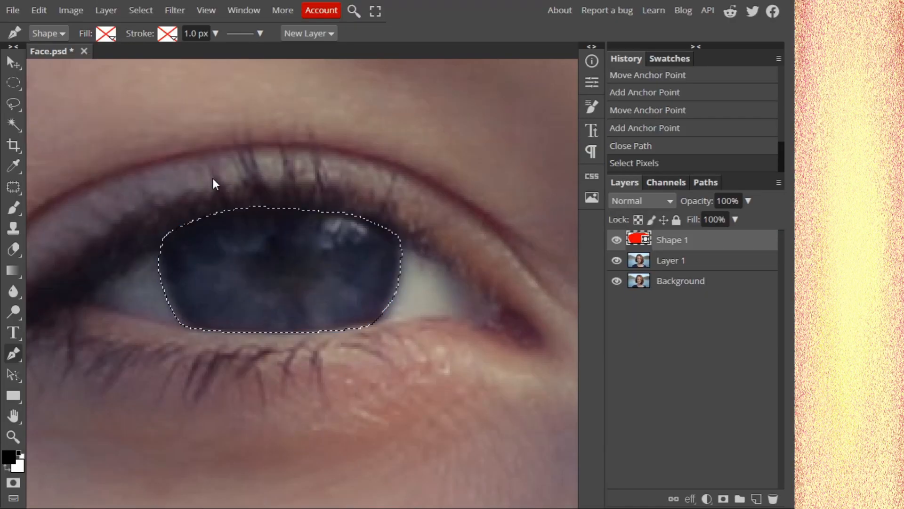
# Target Layer 1 with the Color Replacement tool and swap the colours to make white the foreground
pyautogui.click(690, 266)
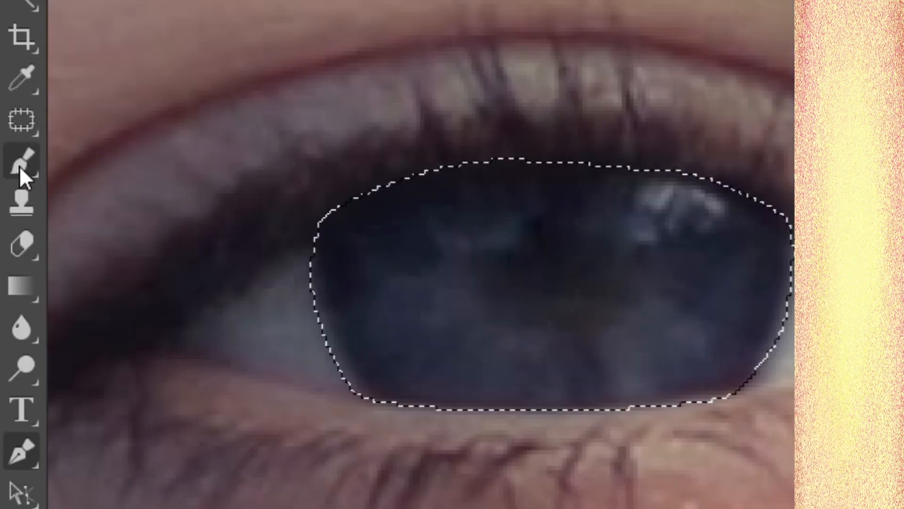
pyautogui.rightClick(14, 210)
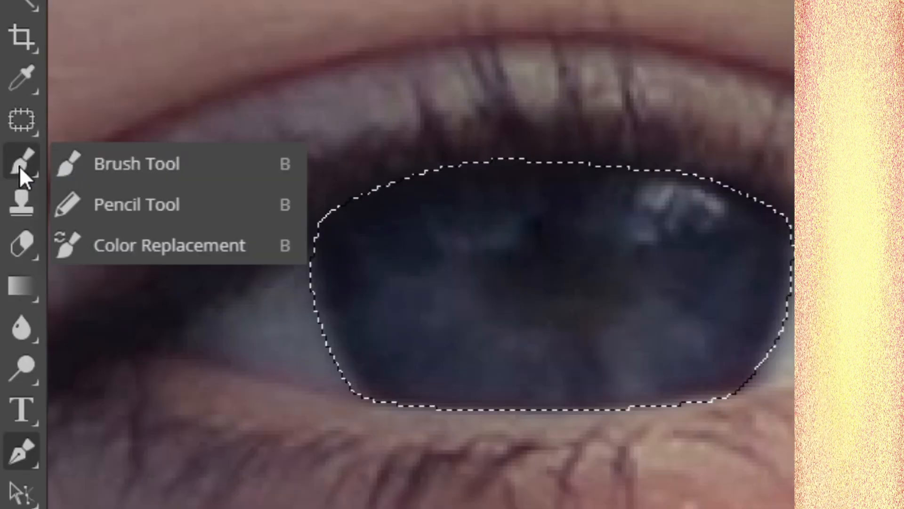
pyautogui.click(151, 246)
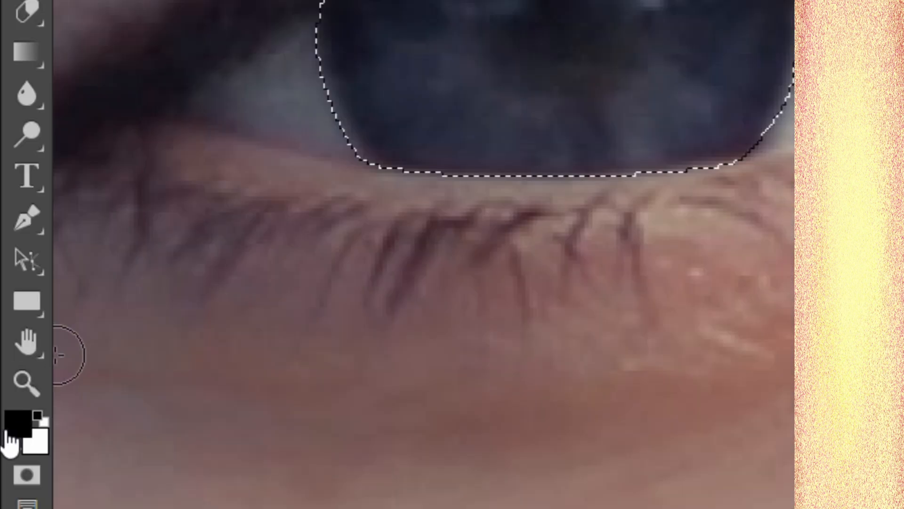
pyautogui.click(8, 452)
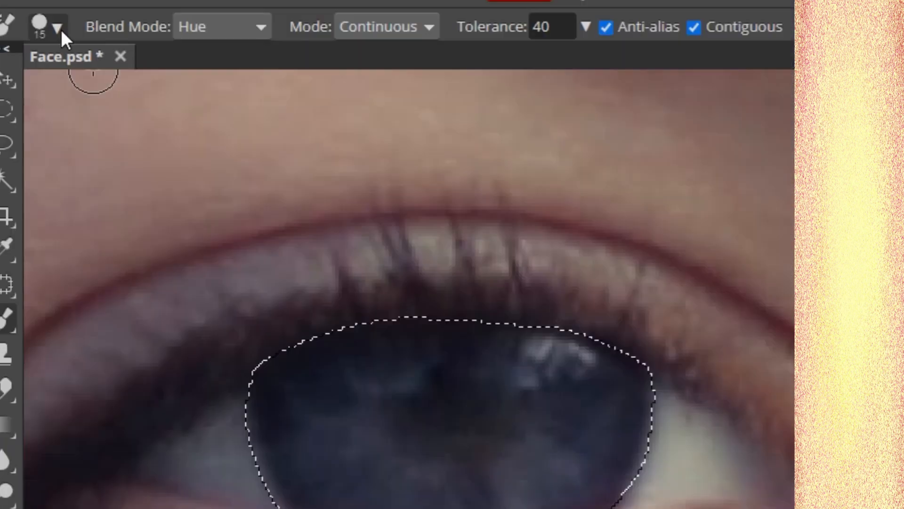
# Paint white over the whole selected iris in Hue mode with a 151 px Color Replacement brush at 0% hardness
pyautogui.click(61, 28)
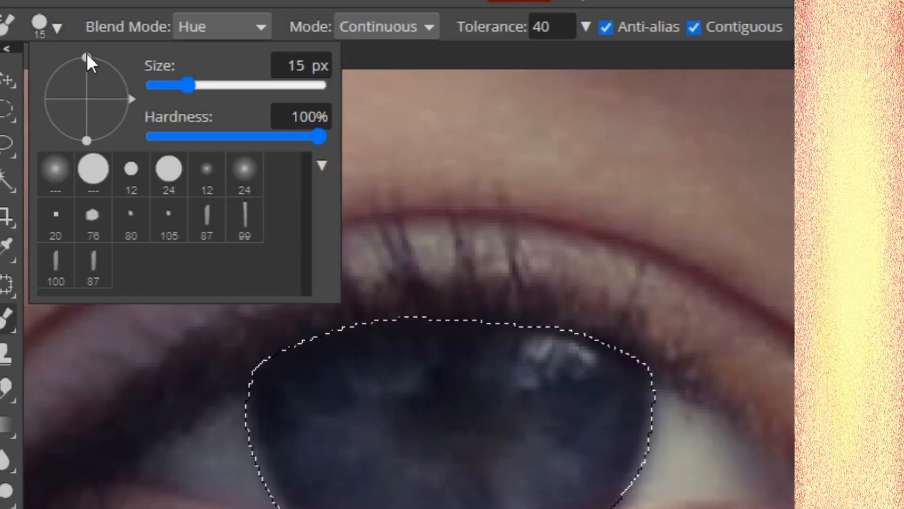
pyautogui.moveTo(187, 137); pyautogui.dragTo(144, 138)
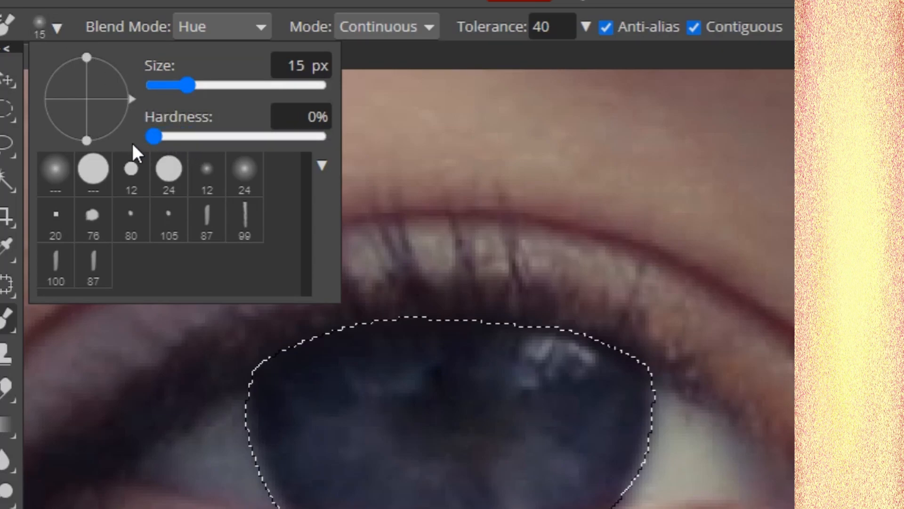
pyautogui.moveTo(187, 87); pyautogui.dragTo(235, 95)
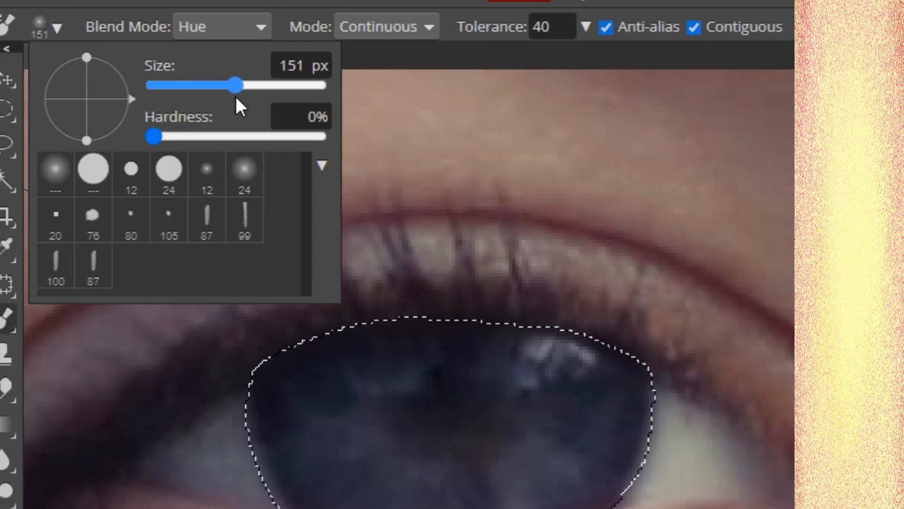
pyautogui.moveTo(337, 360)
pyautogui.mouseDown()
pyautogui.moveTo(570, 466)
pyautogui.moveTo(696, 433)
pyautogui.mouseUp()
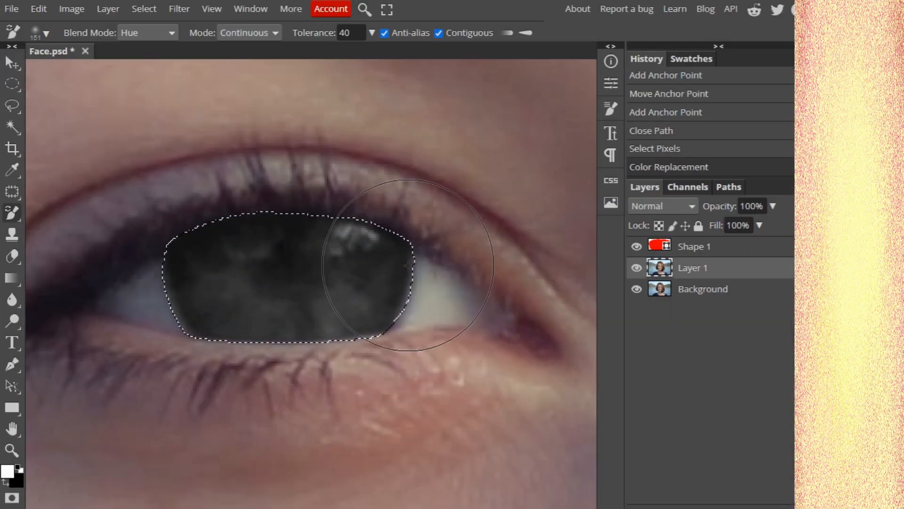
pyautogui.moveTo(408, 264)
pyautogui.mouseDown()
pyautogui.moveTo(358, 287)
pyautogui.moveTo(278, 278)
pyautogui.mouseUp()
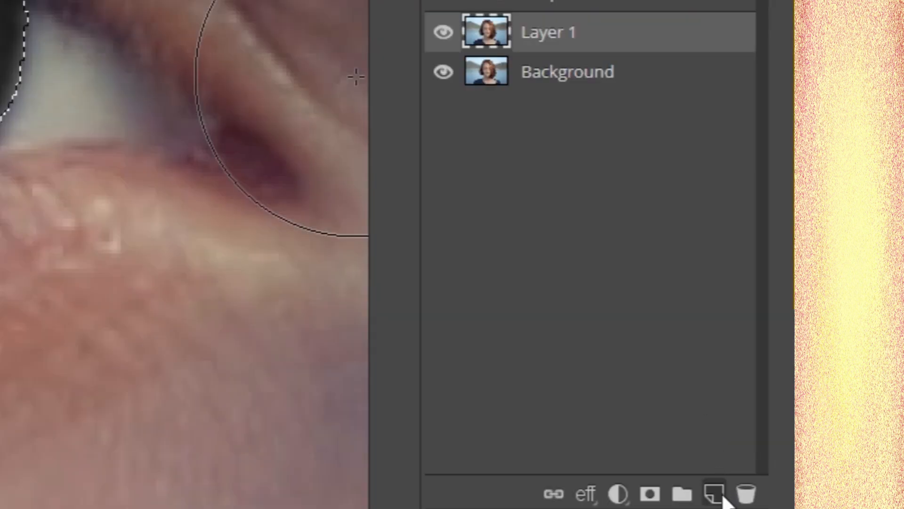
# Add a layer above Layer 1, fill the iris selection with white using the Paint Bucket, and deselect
pyautogui.click(721, 497)
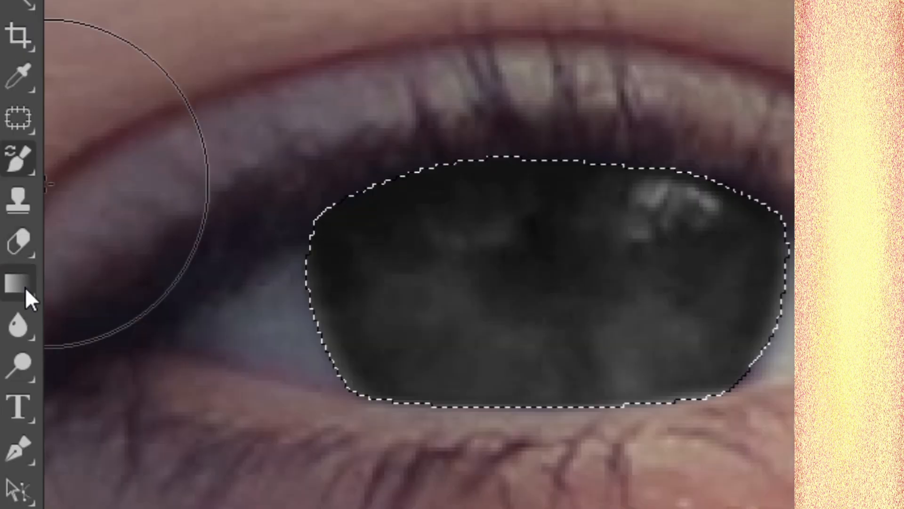
pyautogui.rightClick(24, 287)
pyautogui.click(66, 322)
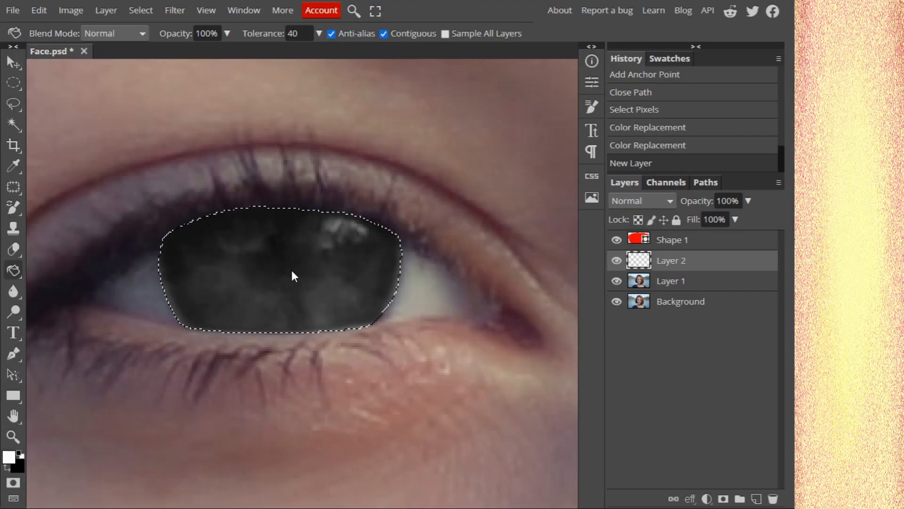
pyautogui.click(292, 276)
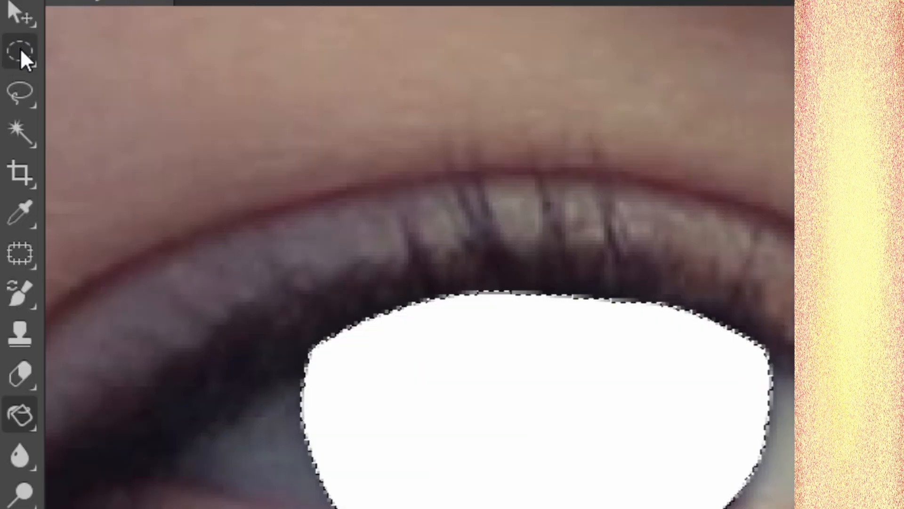
pyautogui.click(14, 83)
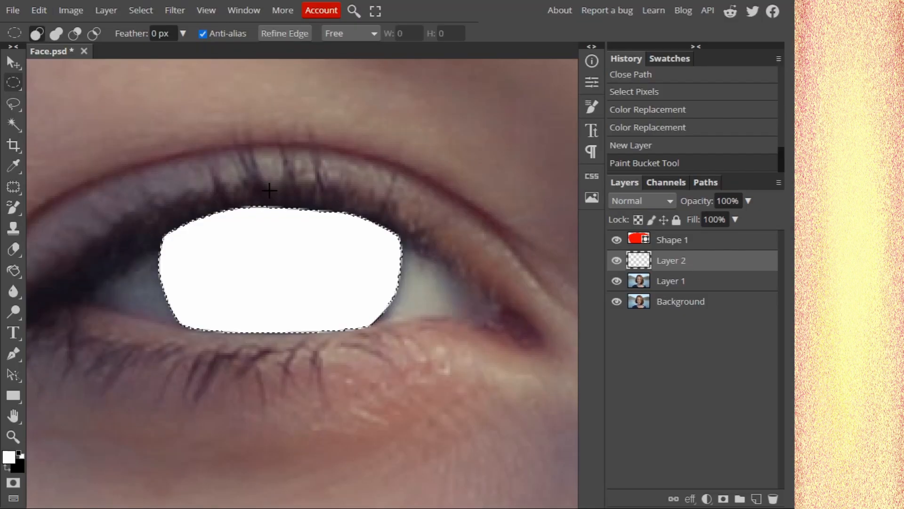
pyautogui.click(286, 264)
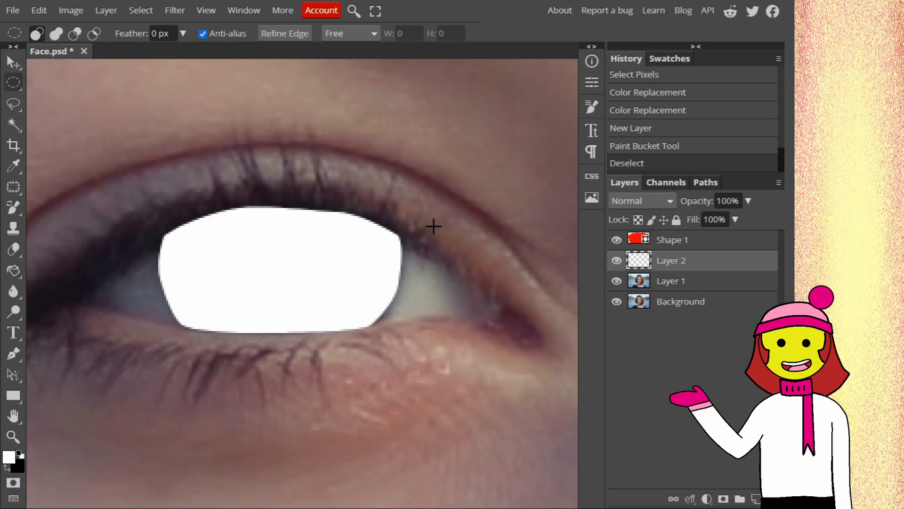
# Place the Sharingan image from the Sharingan eye tutorial folder into the portrait and rasterize its layer
pyautogui.scroll(-3, 402, 235)
pyautogui.scroll(3, 397, 236)
pyautogui.scroll(-2, 398, 236)
pyautogui.scroll(-6, 397, 237)
pyautogui.scroll(-2, 398, 237)
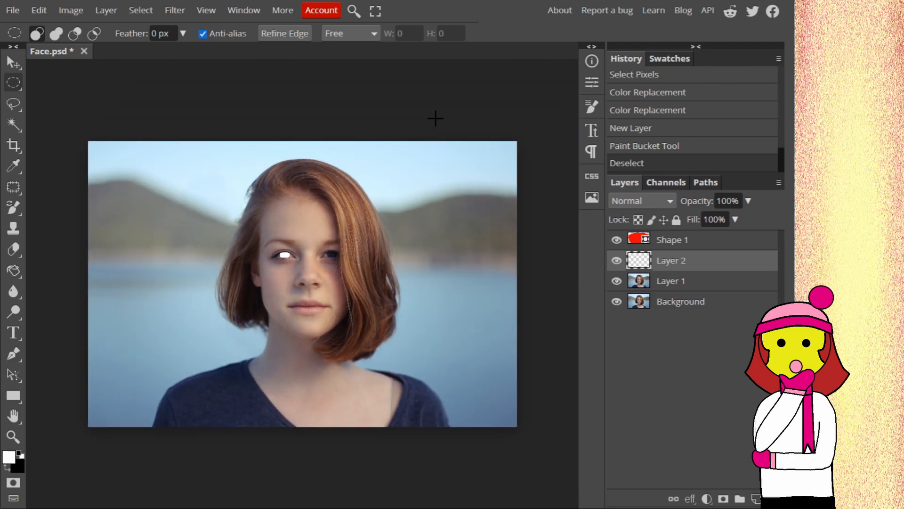
pyautogui.click(375, 11)
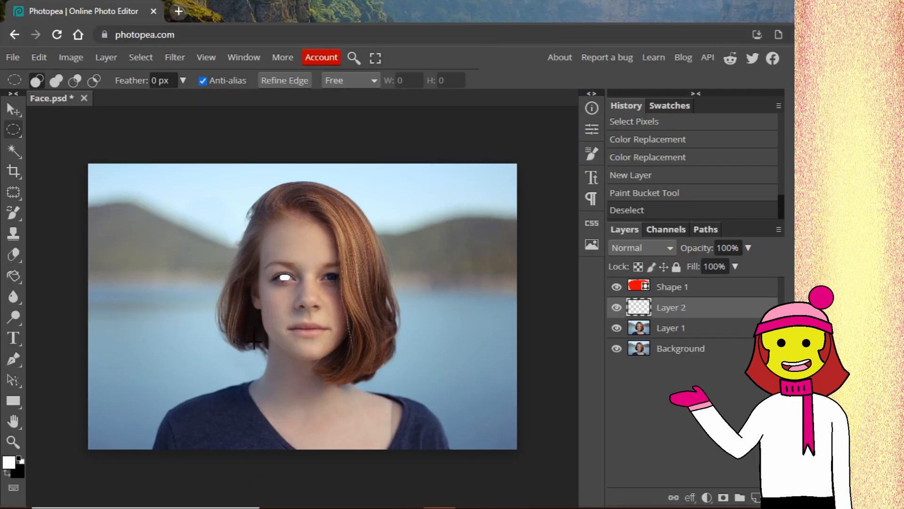
pyautogui.click(282, 494)
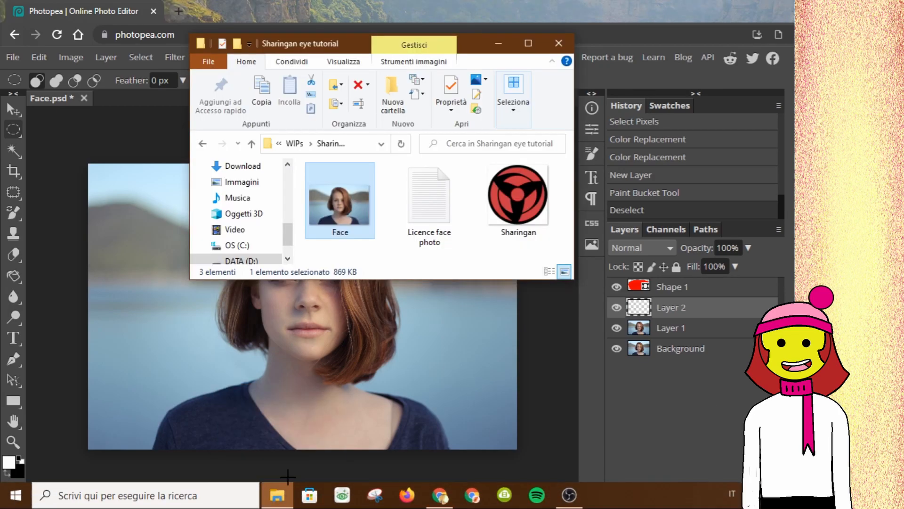
pyautogui.moveTo(518, 185); pyautogui.dragTo(339, 335)
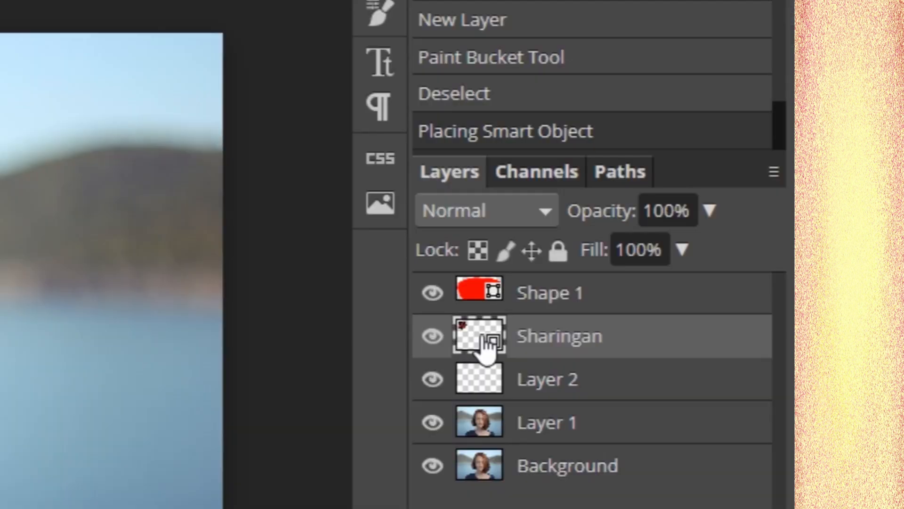
pyautogui.rightClick(642, 311)
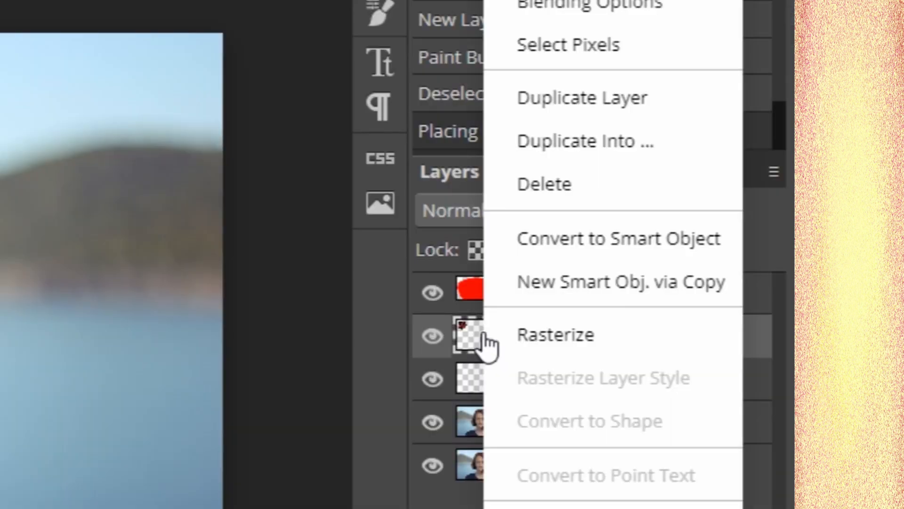
pyautogui.click(512, 338)
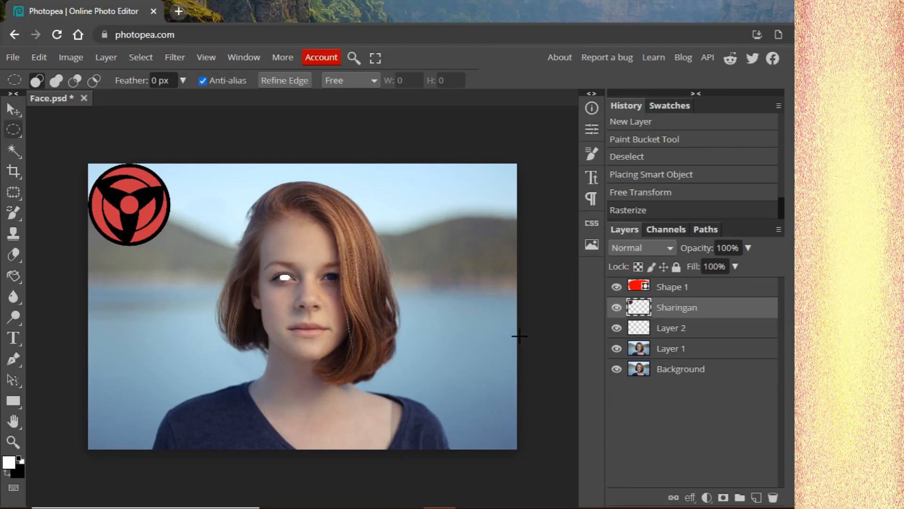
pyautogui.click(374, 58)
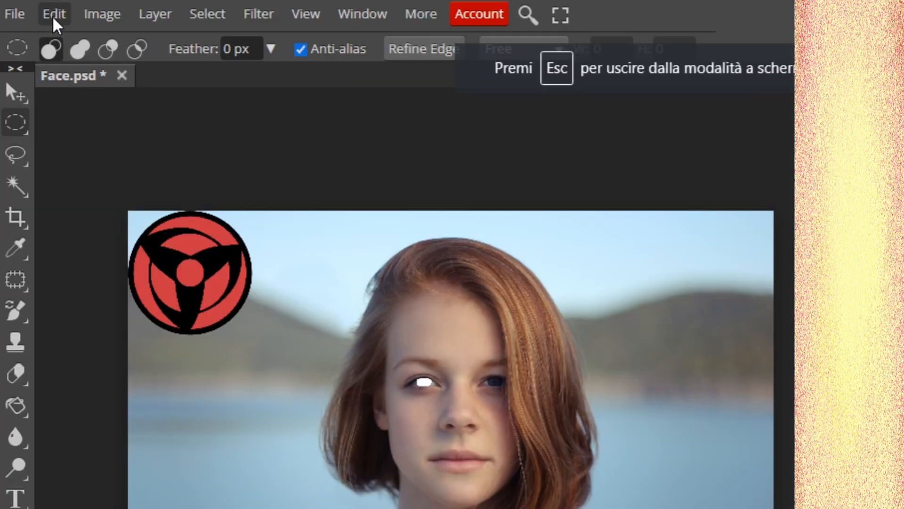
# Free Transform the Sharingan image to 19.51% of its size and move it over the eye with the white iris
pyautogui.click(53, 21)
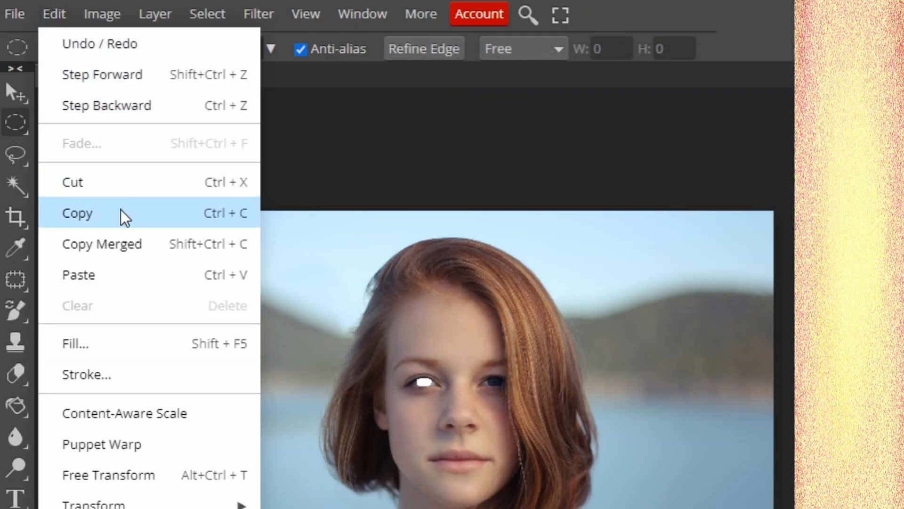
pyautogui.click(156, 477)
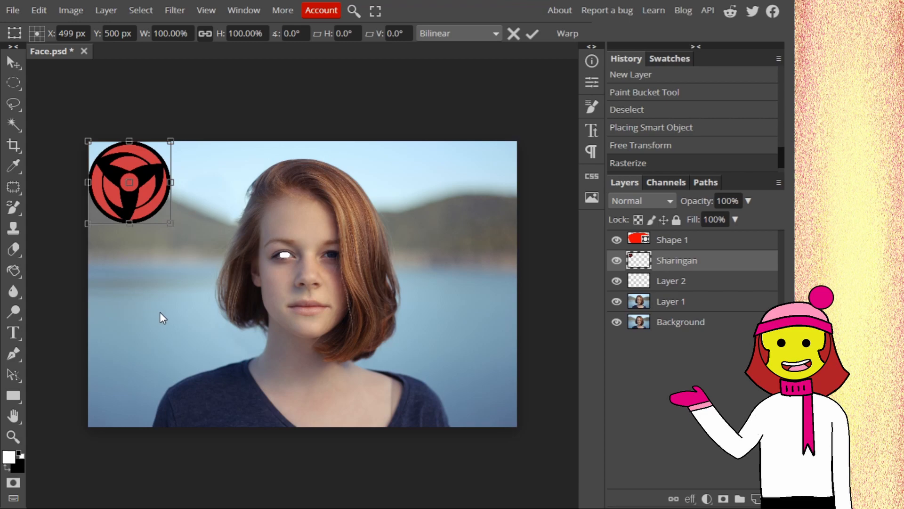
pyautogui.moveTo(157, 202); pyautogui.dragTo(288, 260)
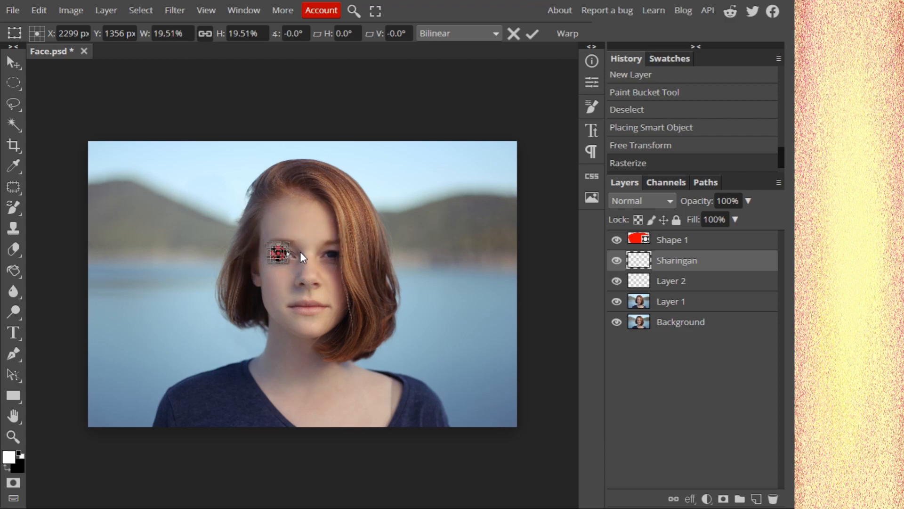
# Apply the transform and lower the Sharingan layer's opacity to 61%
pyautogui.scroll(5, 285, 256)
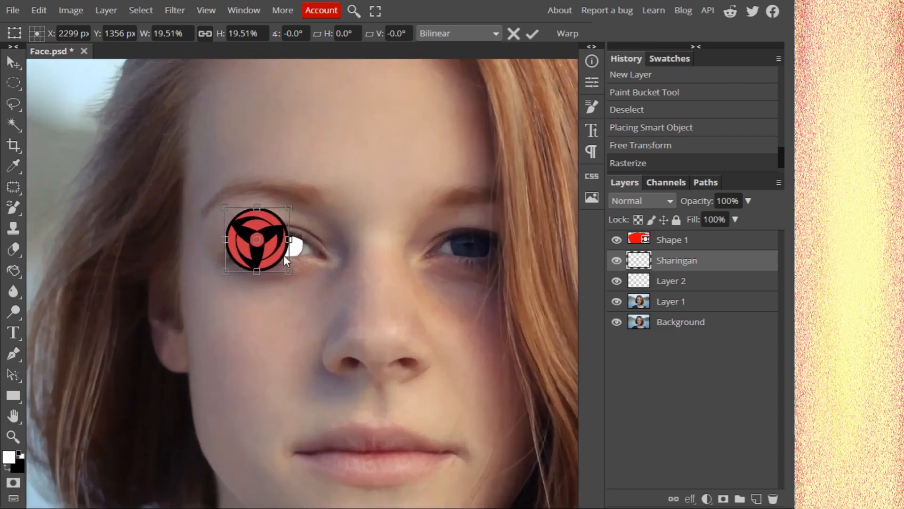
pyautogui.scroll(3, 284, 256)
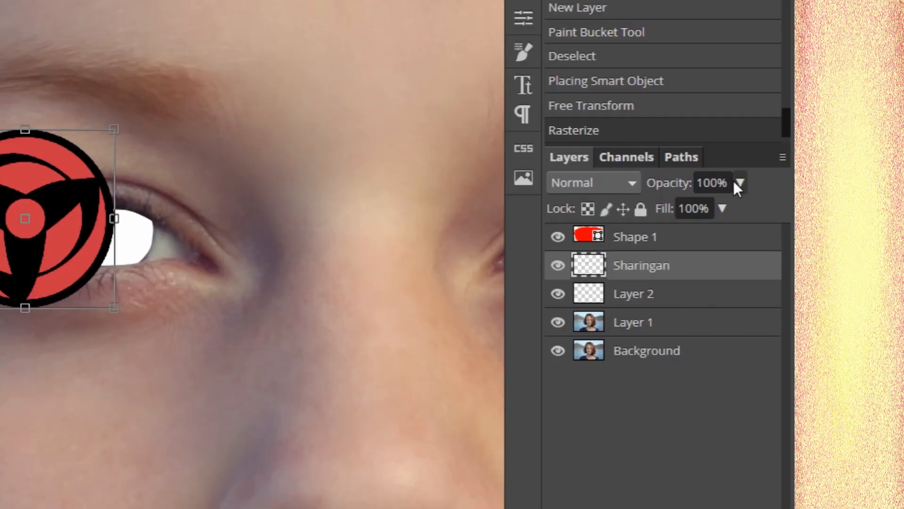
pyautogui.click(748, 201)
pyautogui.moveTo(742, 222); pyautogui.dragTo(706, 207)
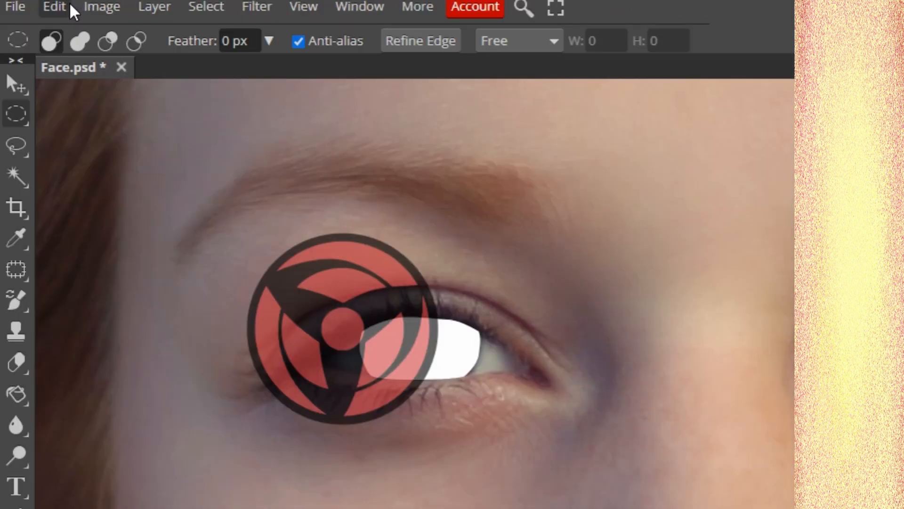
# Free Transform the Sharingan to about 65% in width and height, centred over the white iris
pyautogui.click(72, 10)
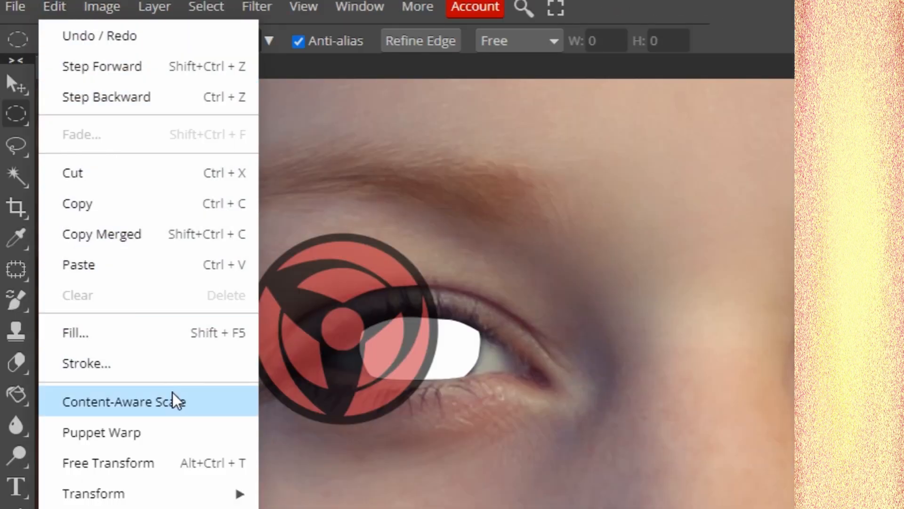
pyautogui.click(202, 465)
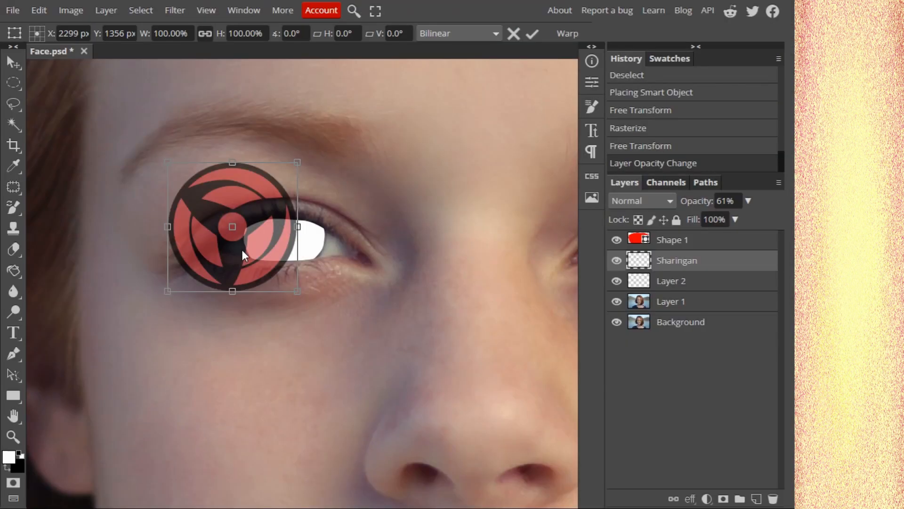
pyautogui.moveTo(242, 249); pyautogui.dragTo(291, 252)
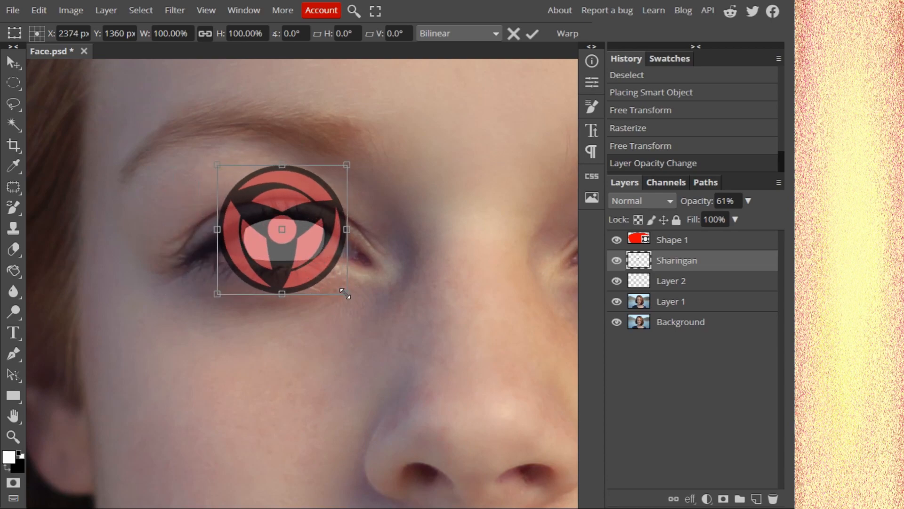
pyautogui.moveTo(345, 293); pyautogui.dragTo(341, 288)
pyautogui.moveTo(332, 281)
pyautogui.mouseDown()
pyautogui.moveTo(311, 262)
pyautogui.moveTo(333, 278)
pyautogui.moveTo(326, 272)
pyautogui.mouseUp()
pyautogui.moveTo(242, 270); pyautogui.dragTo(240, 272)
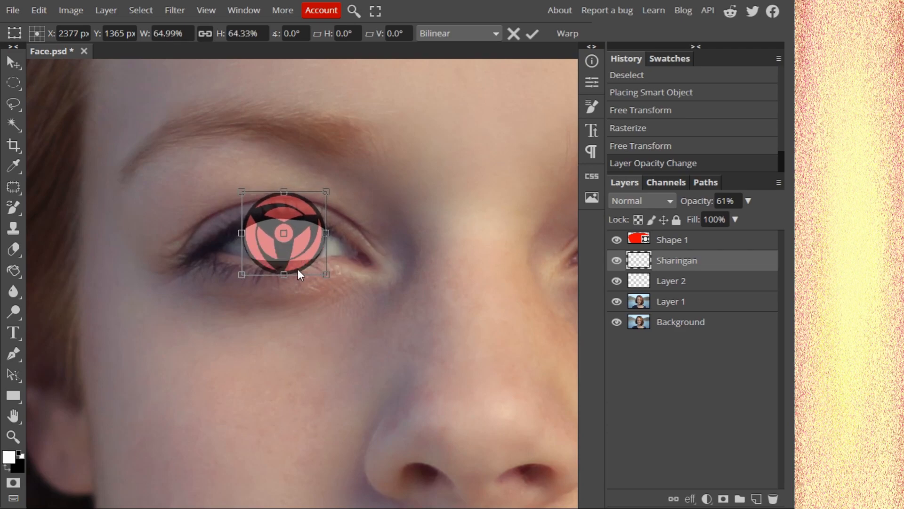
pyautogui.moveTo(326, 232); pyautogui.dragTo(327, 232)
# Set the Sharingan layer's opacity to 100% and clip it to the white iris shape on Layer 2
pyautogui.click(747, 201)
pyautogui.moveTo(726, 218); pyautogui.dragTo(804, 190)
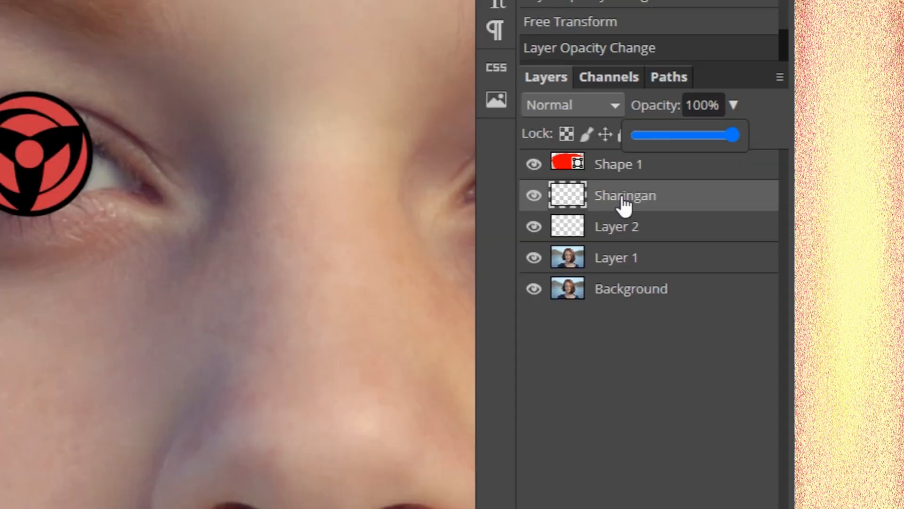
pyautogui.rightClick(677, 260)
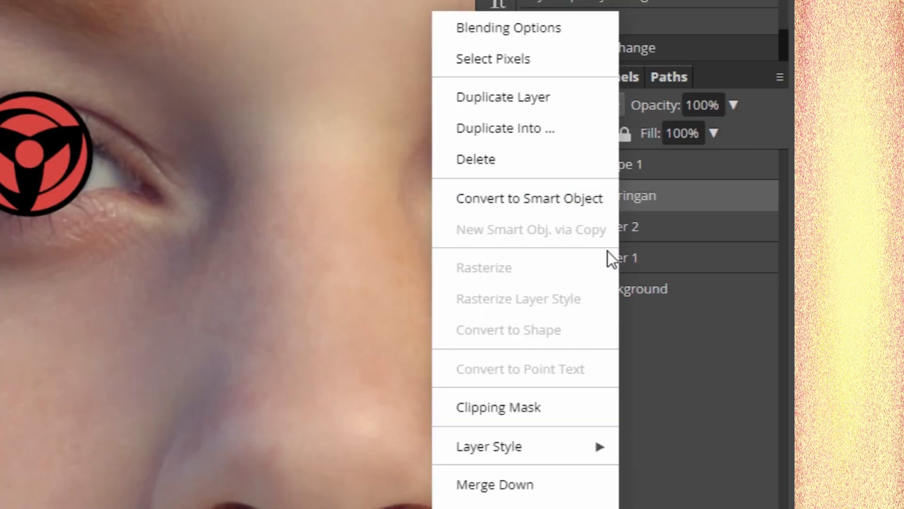
pyautogui.click(539, 406)
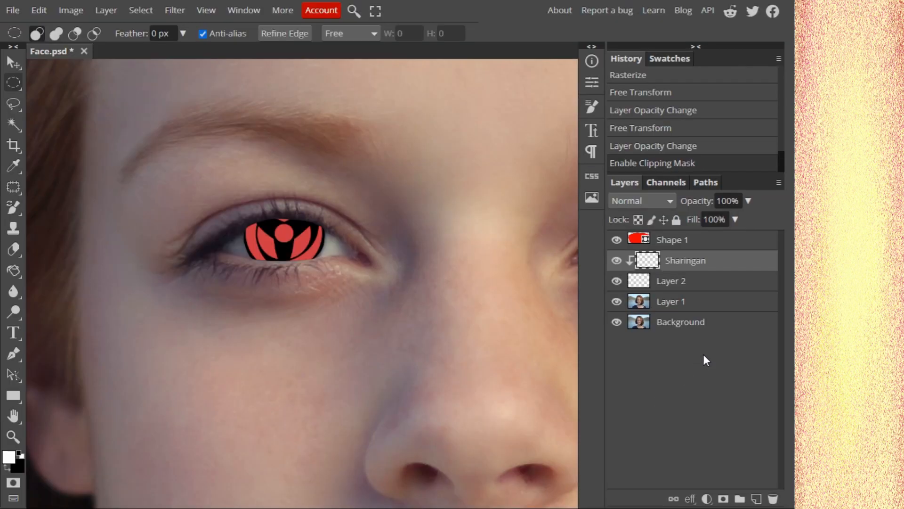
# Convert the clipped Sharingan layer and Layer 2 together into one smart object
pyautogui.click(715, 284)
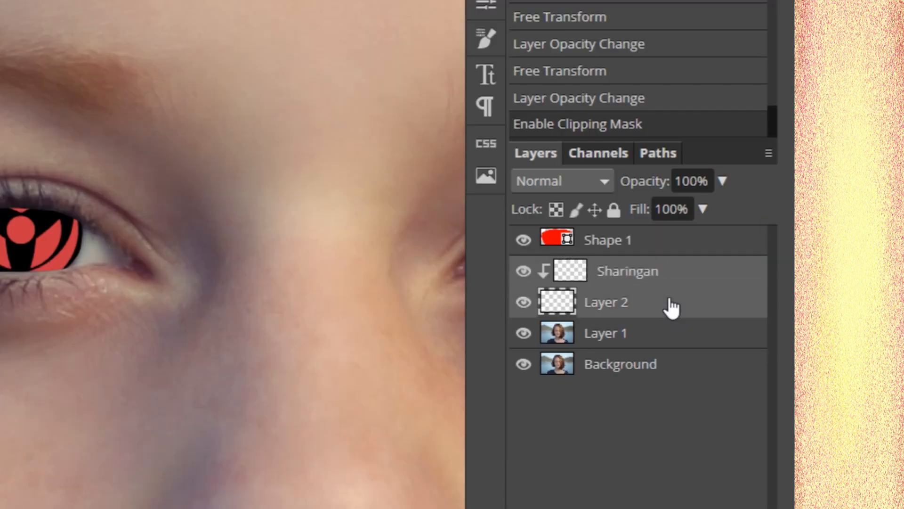
pyautogui.rightClick(670, 293)
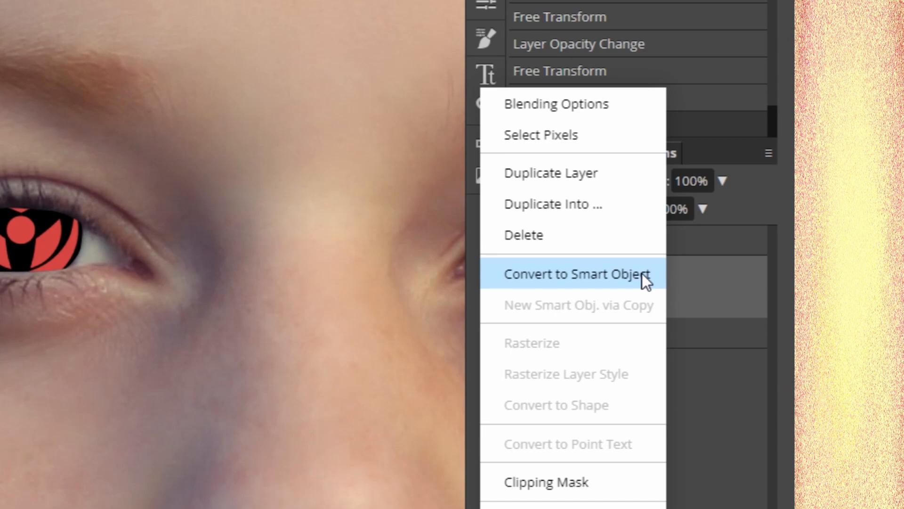
pyautogui.click(630, 276)
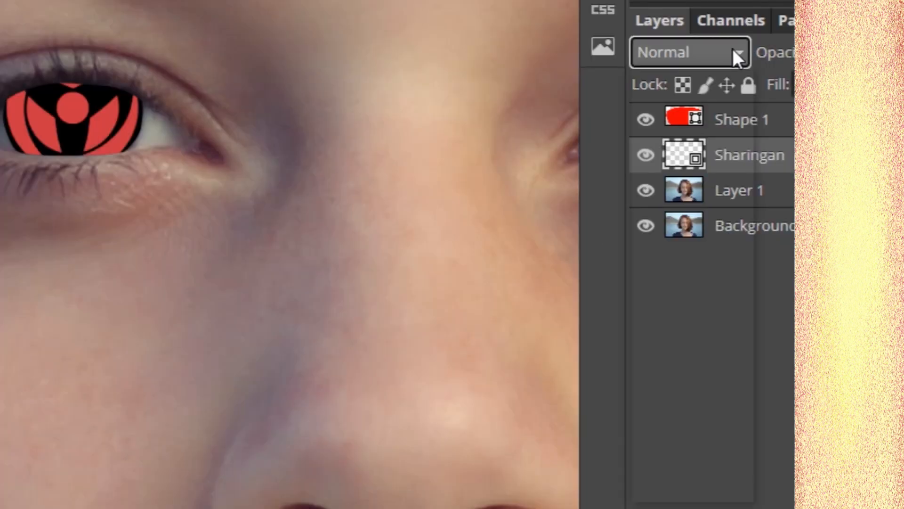
# Set the Sharingan smart object's blend mode to Overlay and check the effect on the whole portrait
pyautogui.click(667, 200)
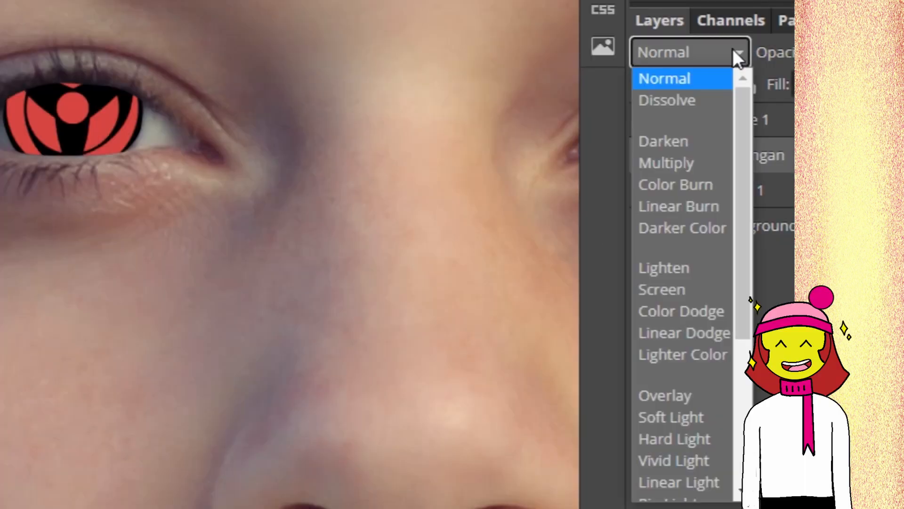
pyautogui.moveTo(745, 120); pyautogui.dragTo(749, 267)
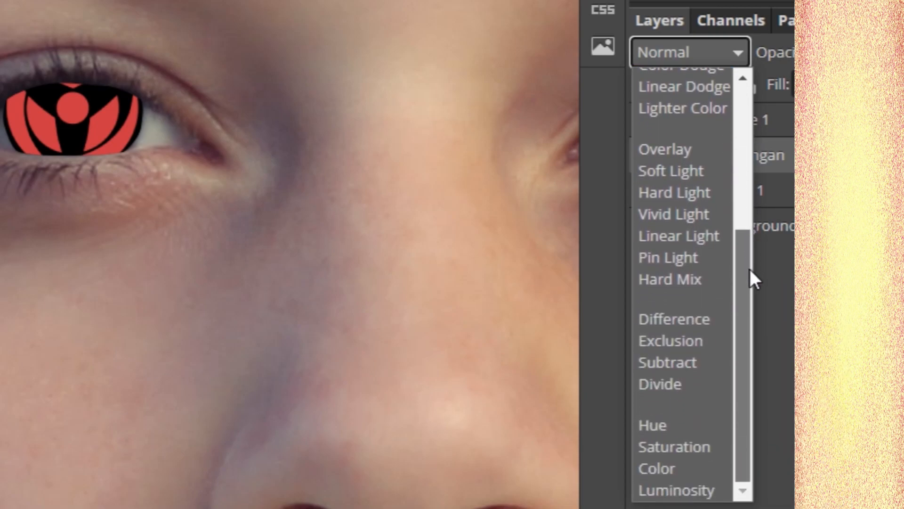
pyautogui.click(677, 148)
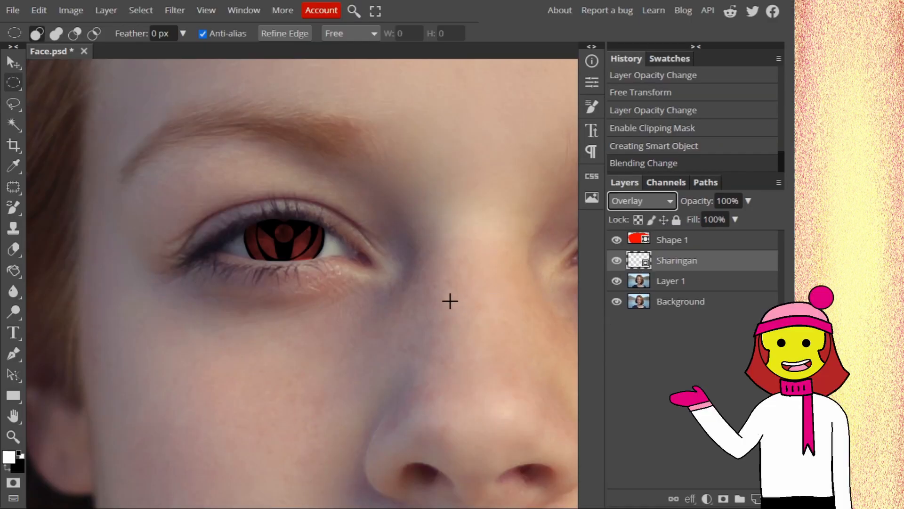
pyautogui.scroll(-5, 400, 298)
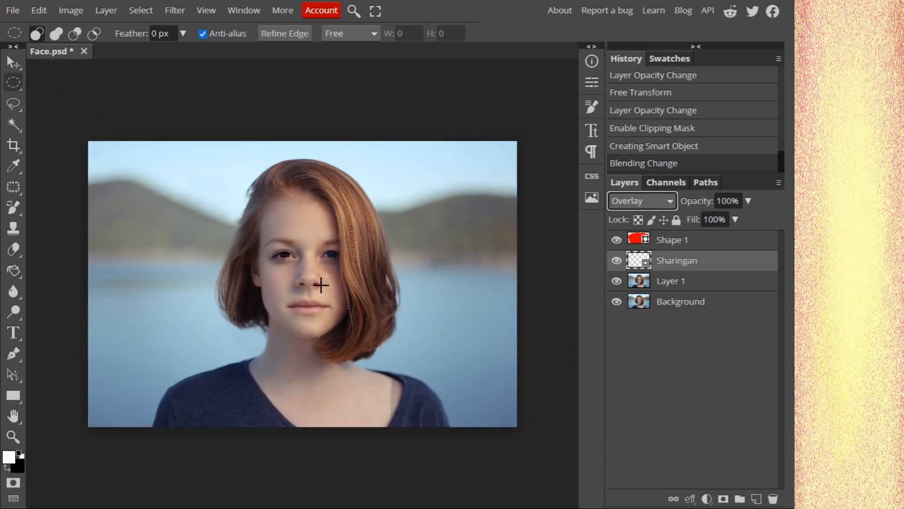
pyautogui.scroll(2, 309, 284)
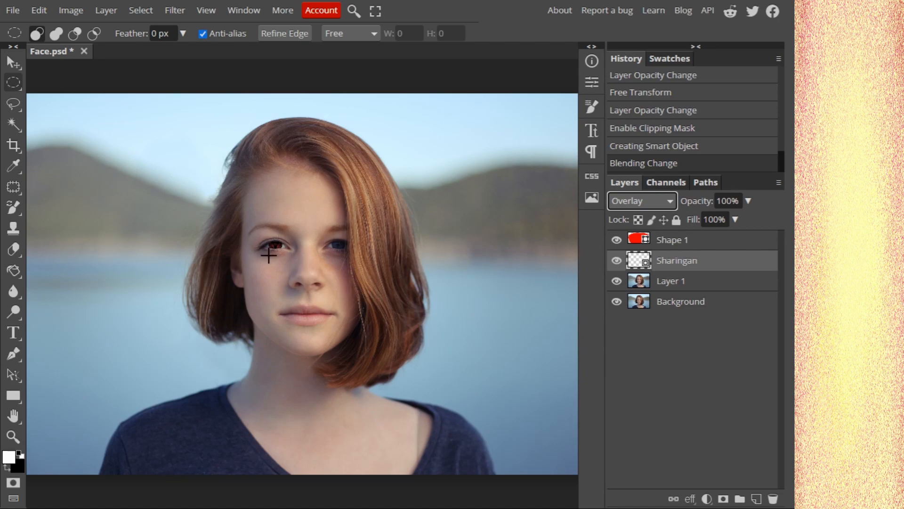
# Load the Sharingan layer's pixels as a selection and add a new empty layer above it
pyautogui.scroll(5, 275, 244)
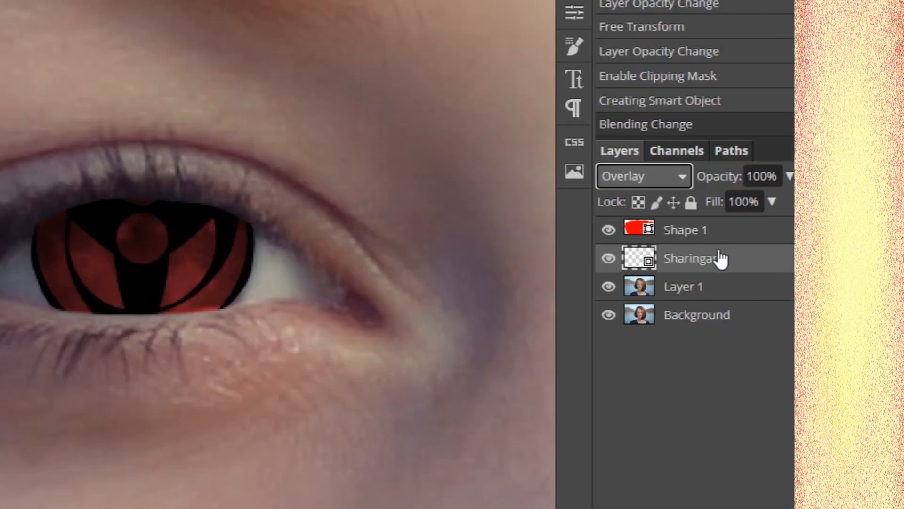
pyautogui.keyDown('ctrl'); pyautogui.click(638, 262); pyautogui.keyUp('ctrl')
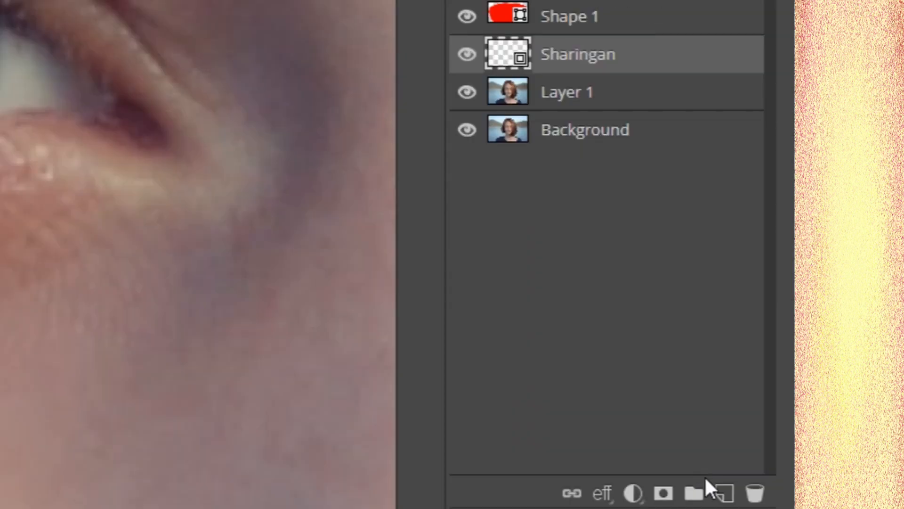
pyautogui.click(756, 498)
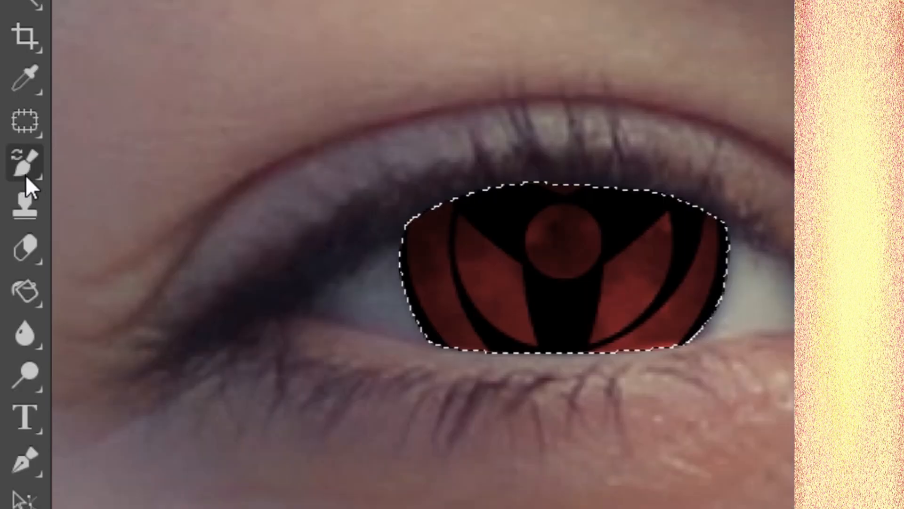
# Set up the Brush tool with a size of 74 px and 0% hardness
pyautogui.rightClick(25, 163)
pyautogui.click(71, 163)
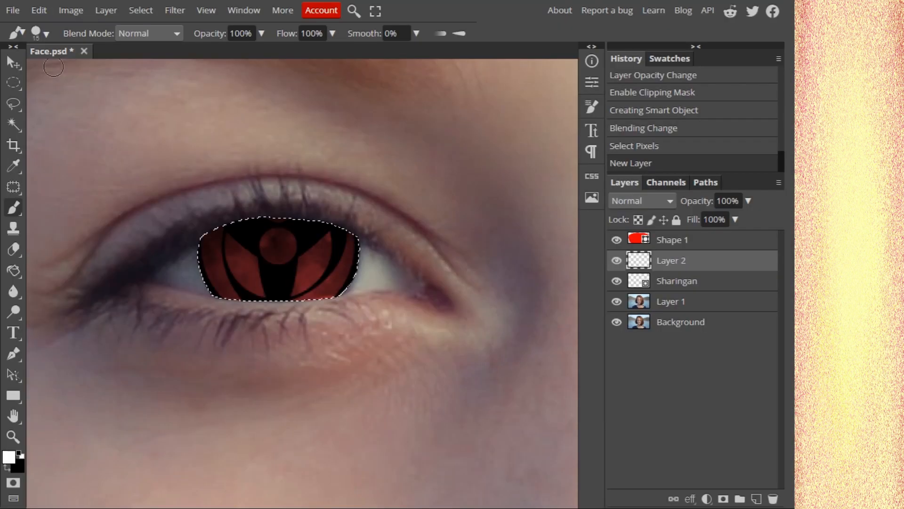
pyautogui.click(46, 34)
pyautogui.moveTo(205, 99); pyautogui.dragTo(102, 101)
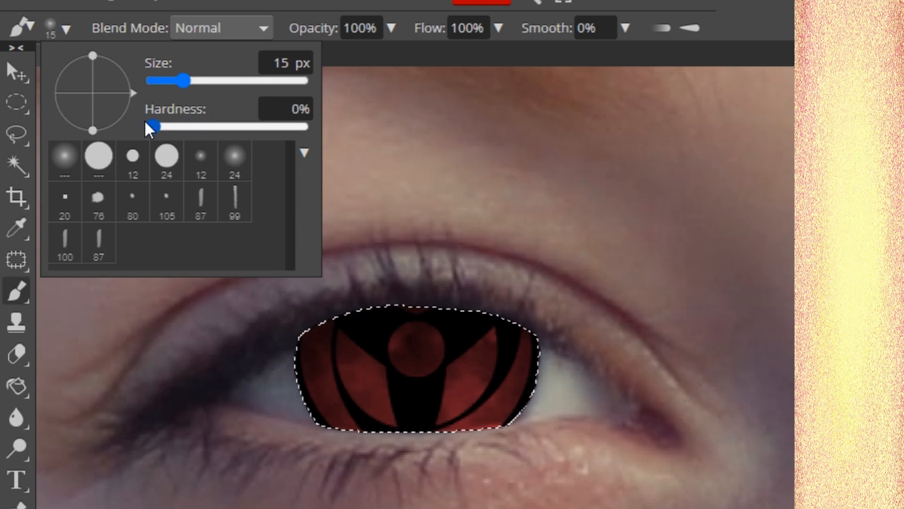
pyautogui.moveTo(191, 84); pyautogui.dragTo(210, 84)
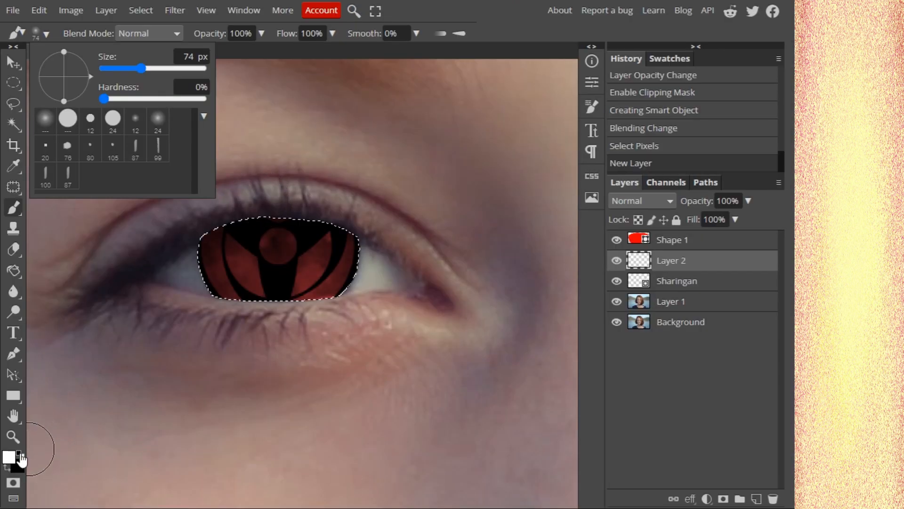
# Paint soft black shading around the edges of the selected Sharingan iris on the new layer
pyautogui.click(7, 468)
pyautogui.moveTo(186, 258)
pyautogui.mouseDown()
pyautogui.moveTo(189, 235)
pyautogui.moveTo(211, 216)
pyautogui.moveTo(262, 201)
pyautogui.moveTo(356, 216)
pyautogui.moveTo(397, 303)
pyautogui.mouseUp()
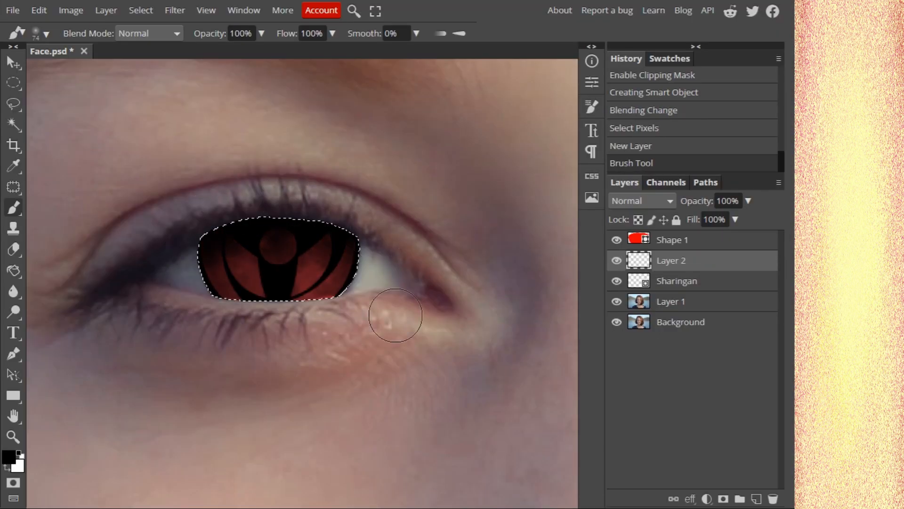
pyautogui.moveTo(325, 290); pyautogui.dragTo(240, 266)
# Set the opacity of the iris shading layer to 16%
pyautogui.click(748, 200)
pyautogui.moveTo(749, 220); pyautogui.dragTo(744, 220)
pyautogui.moveTo(765, 177); pyautogui.dragTo(693, 174)
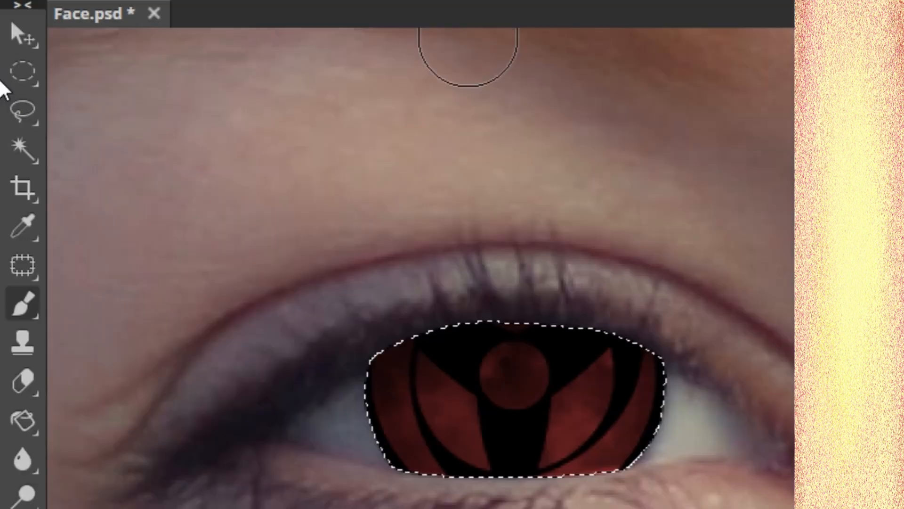
# Clear the iris selection and check the shaded Sharingan eye against the whole portrait and the other eye
pyautogui.click(13, 83)
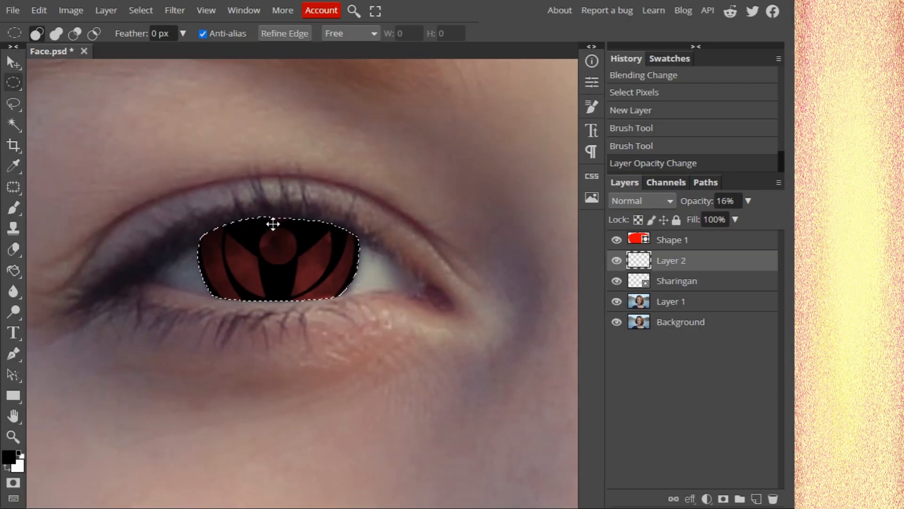
pyautogui.hotkey('ctrl', 'd')
pyautogui.scroll(-6, 413, 253)
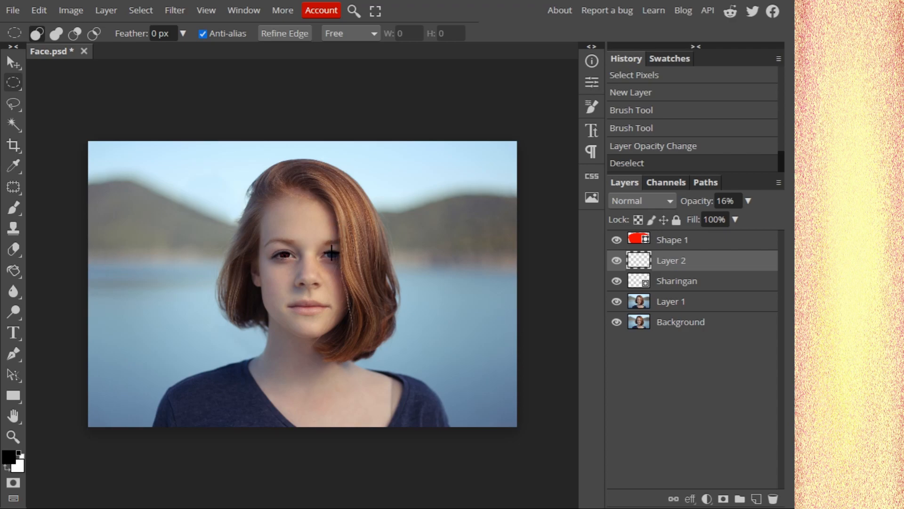
pyautogui.scroll(6, 332, 255)
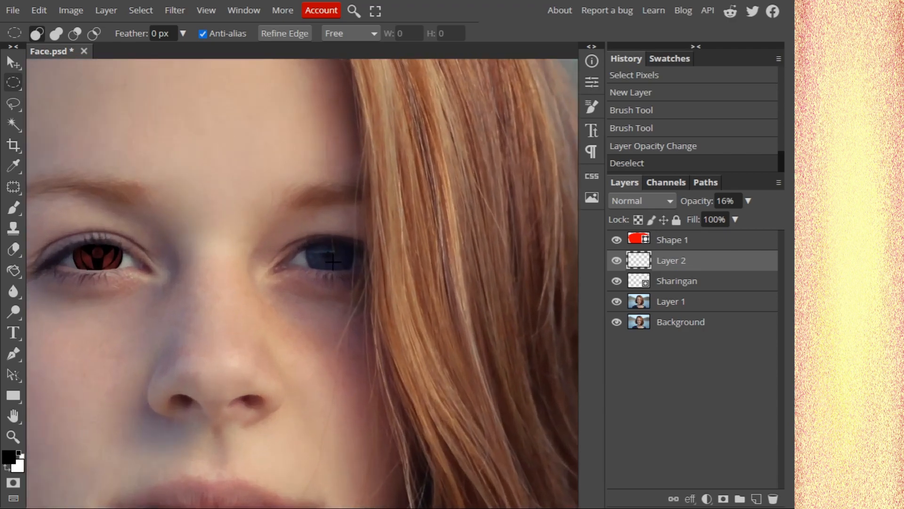
pyautogui.scroll(2, 322, 247)
pyautogui.scroll(-1, 330, 248)
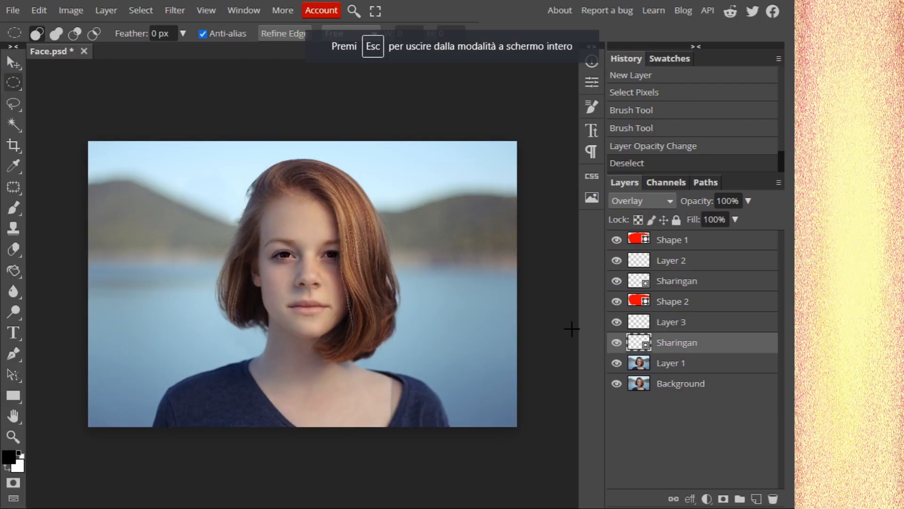
# Add a new layer above Shape 1 and set the soft brush size to 1000 px
pyautogui.click(695, 246)
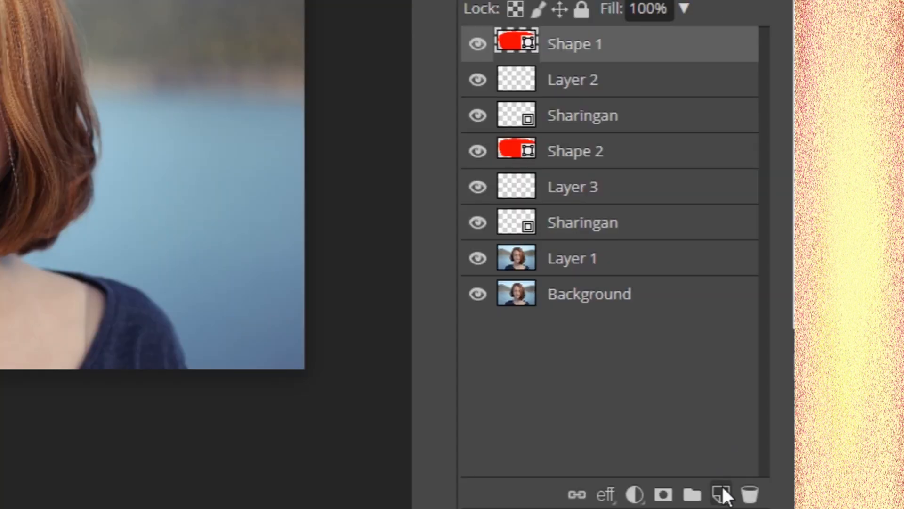
pyautogui.click(723, 488)
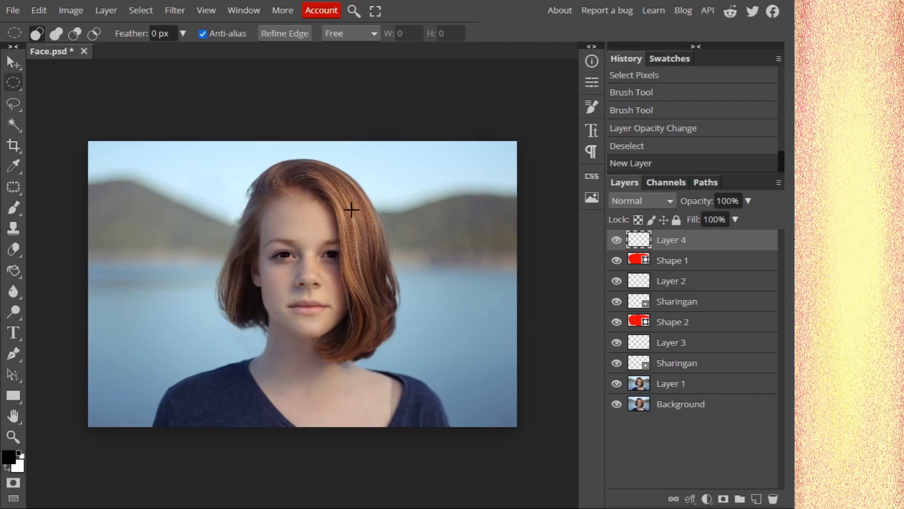
pyautogui.click(14, 214)
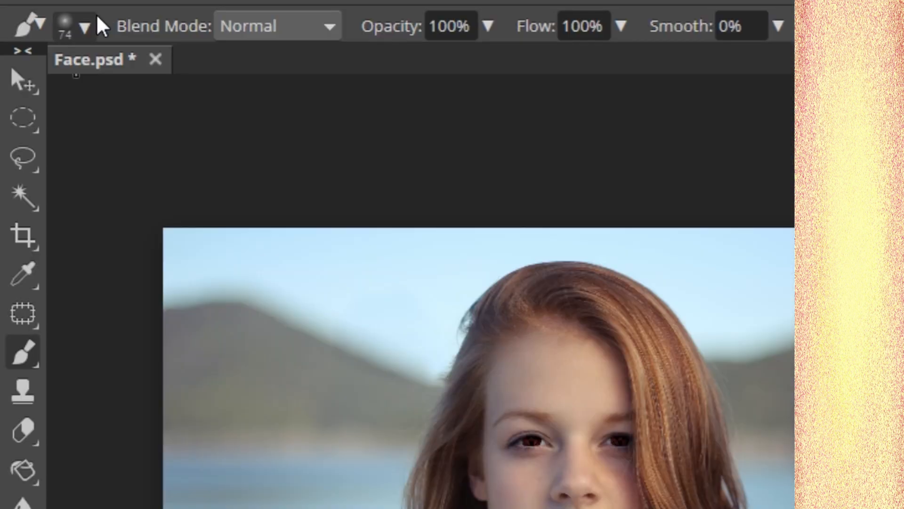
pyautogui.click(85, 27)
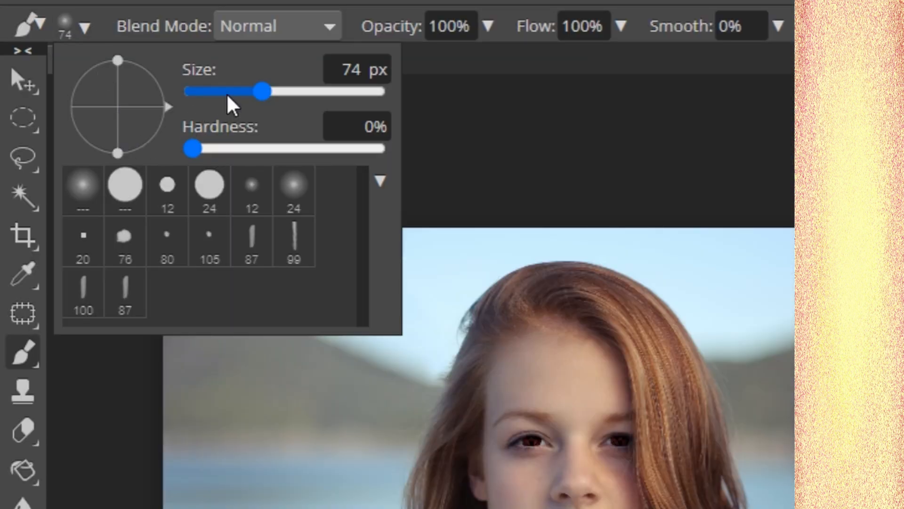
pyautogui.click(276, 91)
pyautogui.moveTo(276, 91)
pyautogui.mouseDown()
pyautogui.moveTo(343, 91)
pyautogui.moveTo(507, 134)
pyautogui.moveTo(535, 239)
pyautogui.moveTo(545, 414)
pyautogui.moveTo(535, 388)
pyautogui.moveTo(444, 460)
pyautogui.moveTo(408, 474)
pyautogui.mouseUp()
# Paint a soft black vignette over the corners and along the edges of the portrait on Layer 4
pyautogui.click(704, 207)
pyautogui.moveTo(118, 174)
pyautogui.mouseDown()
pyautogui.moveTo(155, 121)
pyautogui.moveTo(84, 155)
pyautogui.moveTo(56, 262)
pyautogui.mouseUp()
pyautogui.moveTo(77, 346)
pyautogui.mouseDown()
pyautogui.moveTo(81, 375)
pyautogui.moveTo(110, 418)
pyautogui.moveTo(155, 445)
pyautogui.mouseUp()
pyautogui.moveTo(94, 424); pyautogui.dragTo(78, 453)
pyautogui.moveTo(156, 130)
pyautogui.mouseDown()
pyautogui.moveTo(494, 137)
pyautogui.moveTo(523, 155)
pyautogui.mouseUp()
pyautogui.hotkey('ctrl', 'z')
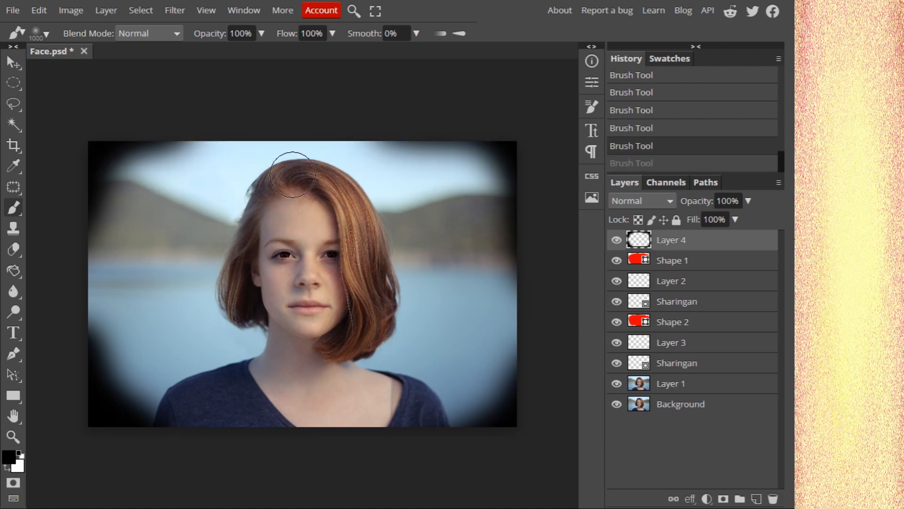
pyautogui.moveTo(157, 125)
pyautogui.mouseDown()
pyautogui.moveTo(429, 128)
pyautogui.moveTo(474, 139)
pyautogui.mouseUp()
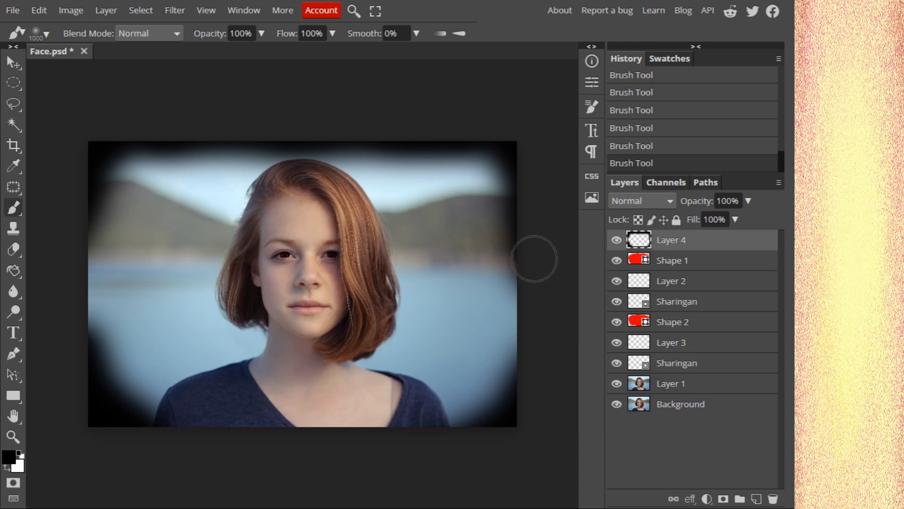
pyautogui.moveTo(150, 433)
pyautogui.mouseDown()
pyautogui.moveTo(445, 434)
pyautogui.moveTo(464, 406)
pyautogui.mouseUp()
pyautogui.moveTo(76, 224)
pyautogui.mouseDown()
pyautogui.moveTo(79, 287)
pyautogui.moveTo(112, 353)
pyautogui.mouseUp()
# Lower Layer 4's opacity to turn the black border into a subtle vignette
pyautogui.click(748, 141)
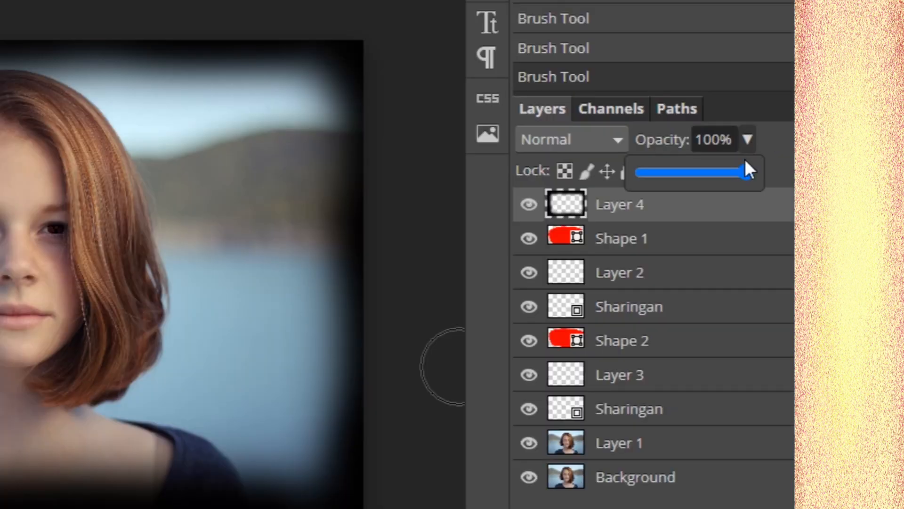
pyautogui.moveTo(731, 173); pyautogui.dragTo(693, 179)
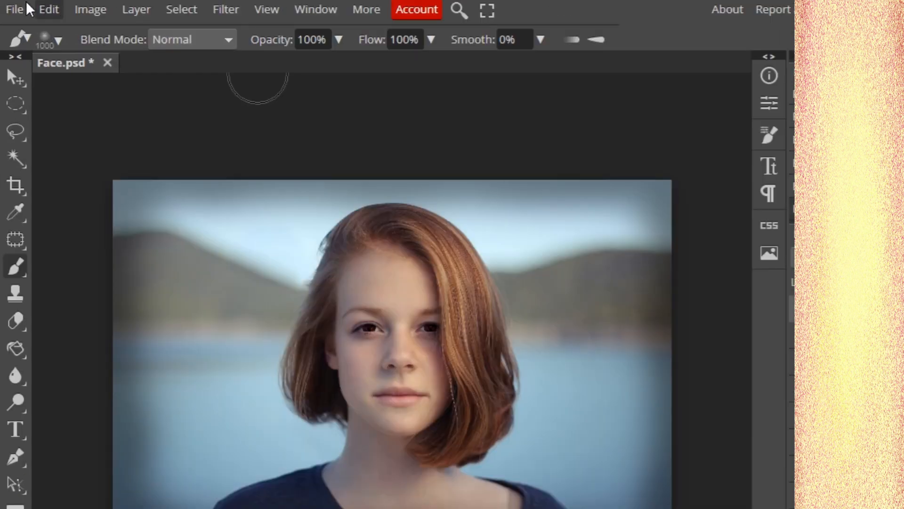
# Export the finished portrait as a PNG file
pyautogui.click(10, 10)
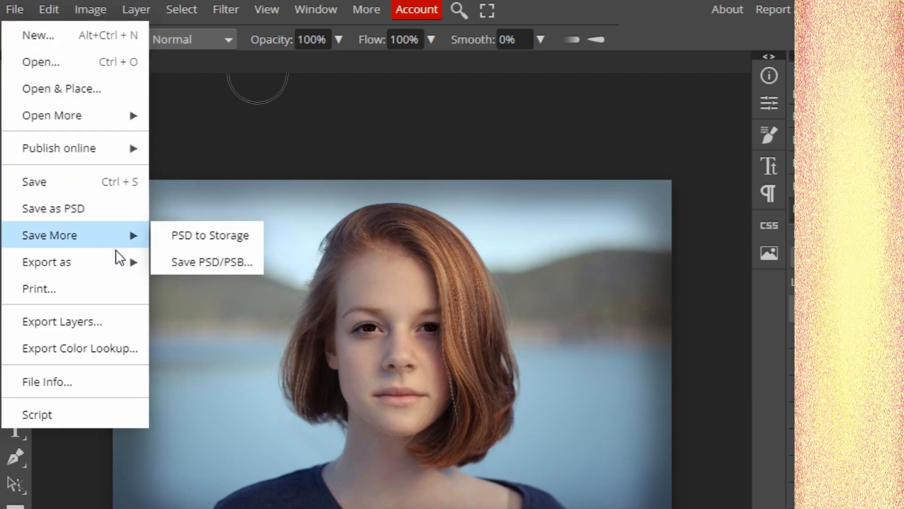
pyautogui.moveTo(128, 262)
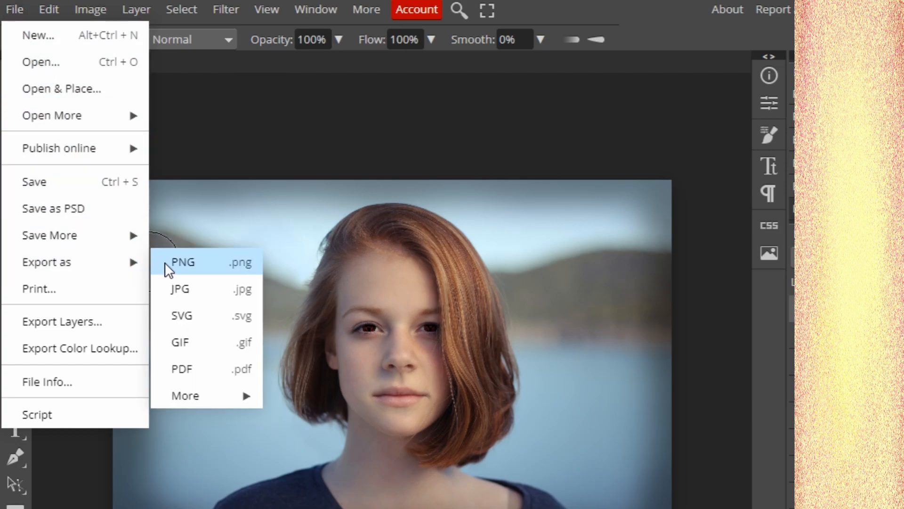